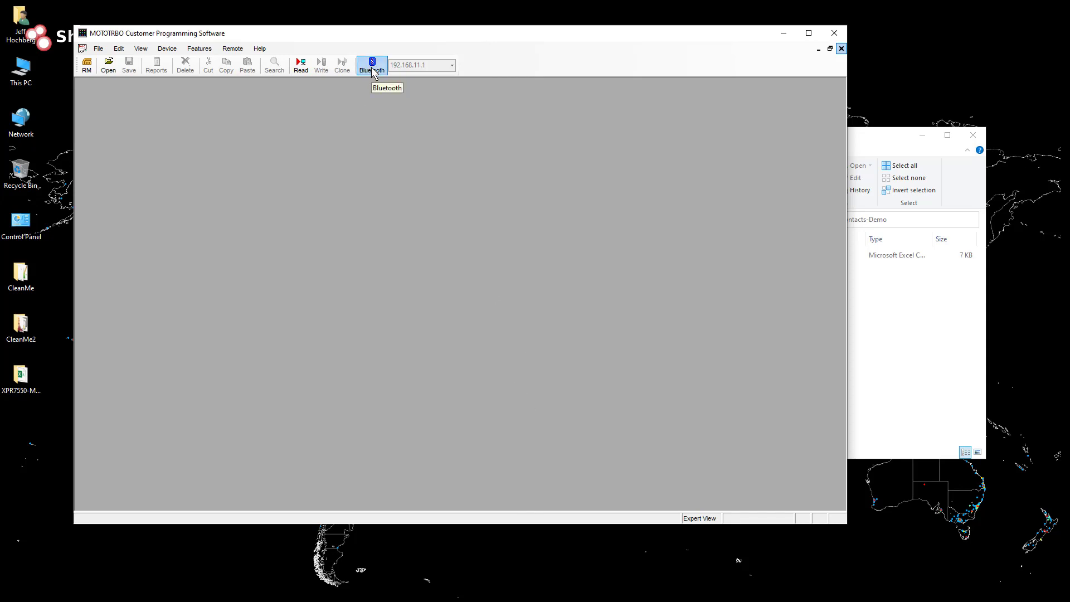
Enable Bluetooth, join the phone's network as an access point, and read the XPR 7550 codeplug
{"action": "left_click", "coordinate": [373, 72]}
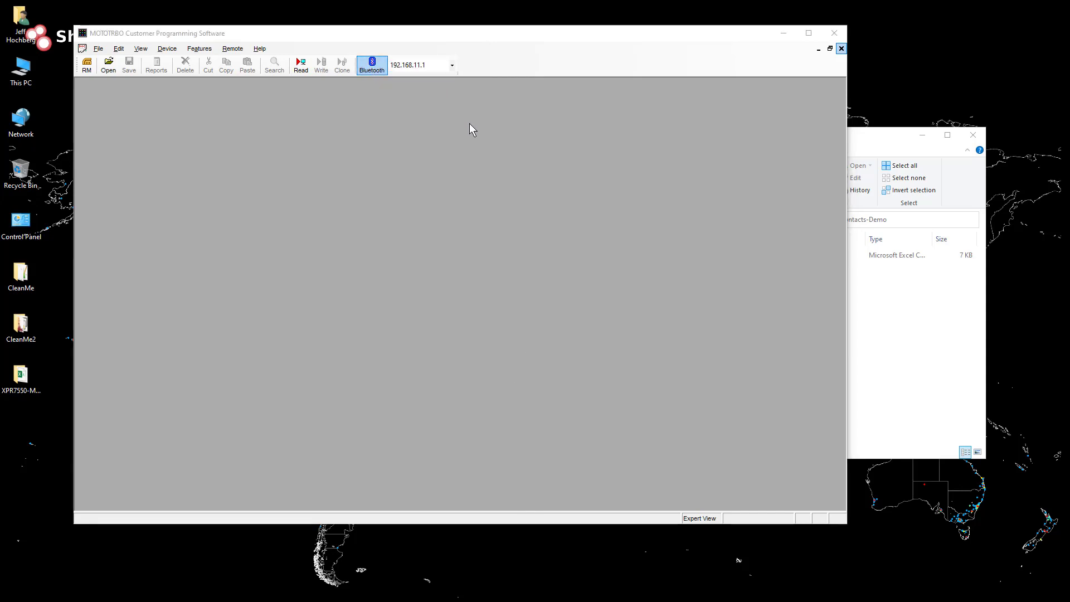
{"action": "key", "text": "alt+Tab"}
{"action": "key", "text": "alt+Tab"}
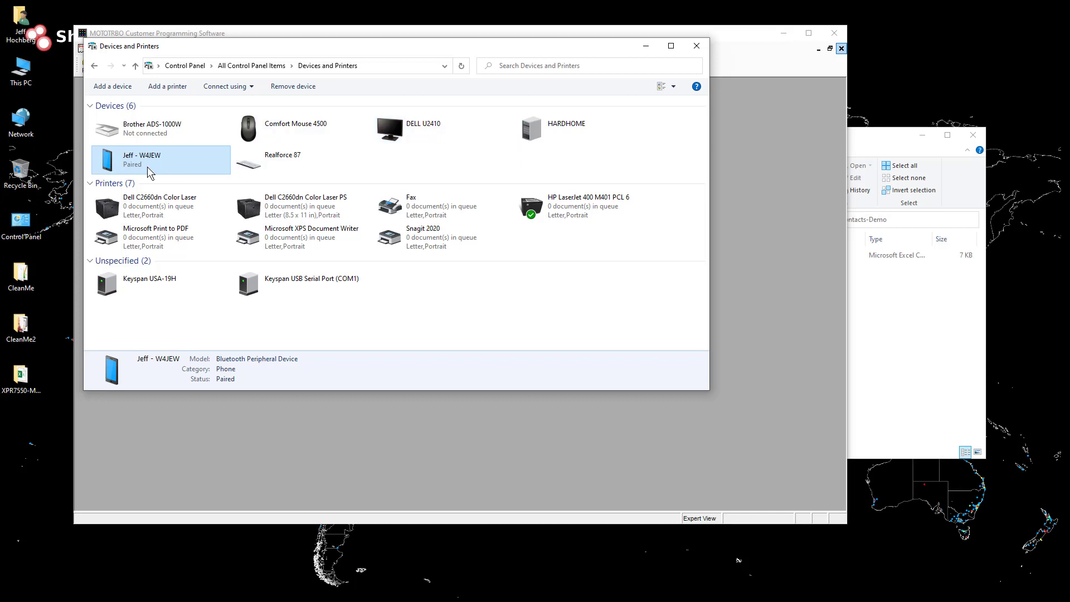
{"action": "right_click", "coordinate": [148, 167]}
{"action": "mouse_move", "coordinate": [162, 176]}
{"action": "left_click", "coordinate": [290, 176]}
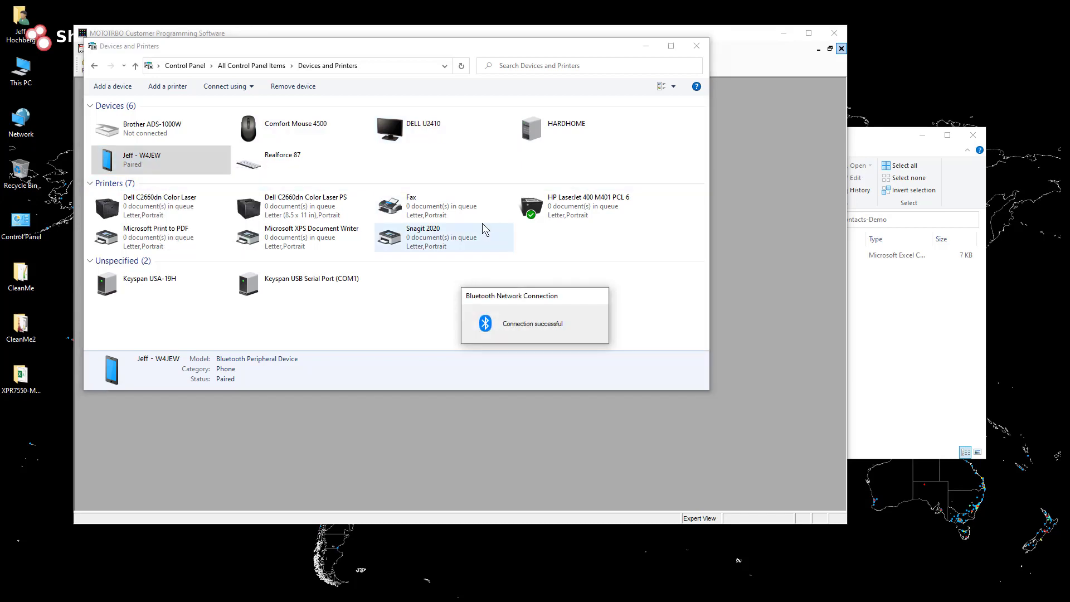
{"action": "left_click", "coordinate": [646, 46]}
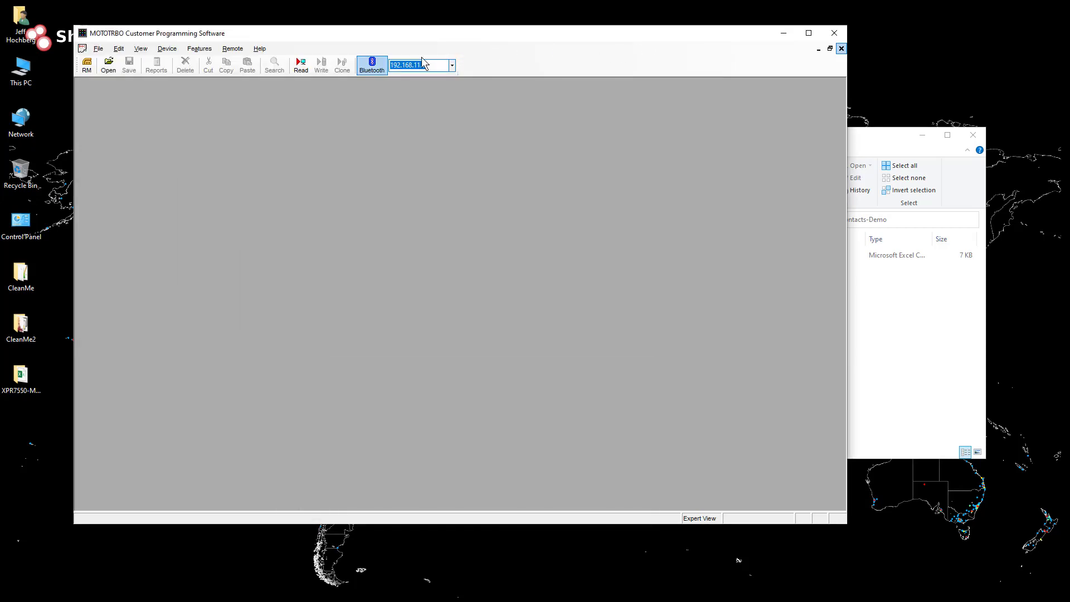
{"action": "left_click", "coordinate": [302, 67]}
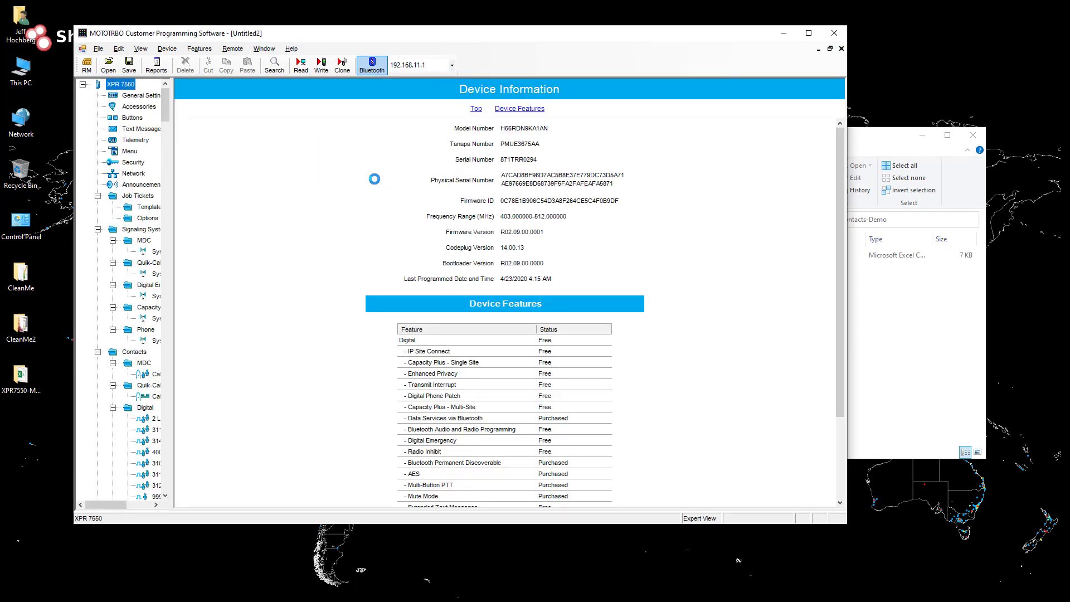
Save the read codeplug under the new name Demo-XPR7550-Codeplug.ctb
{"action": "left_click", "coordinate": [98, 48]}
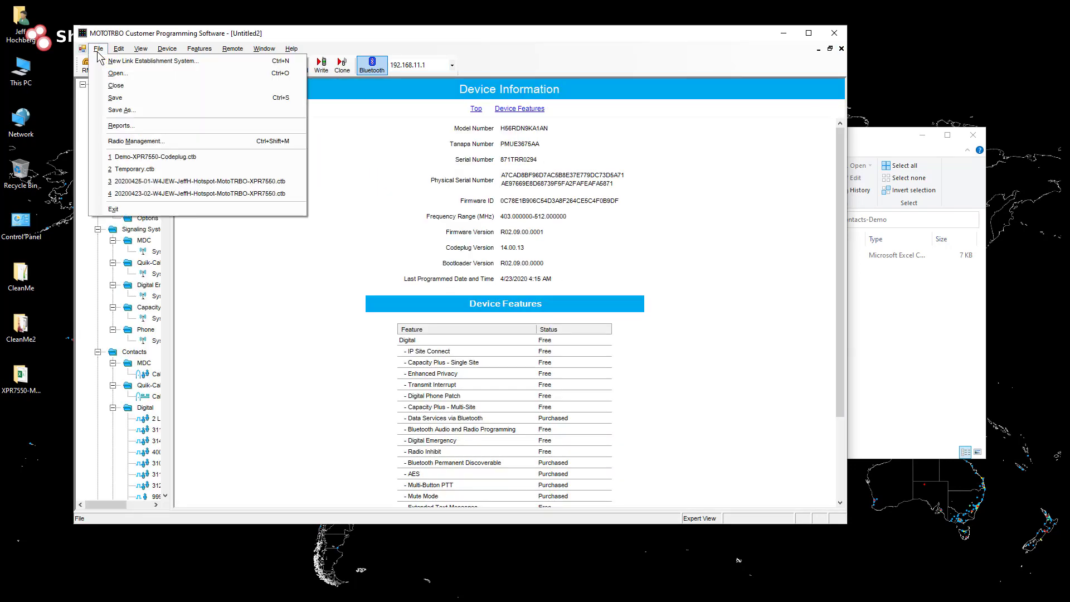
{"action": "left_click", "coordinate": [120, 109]}
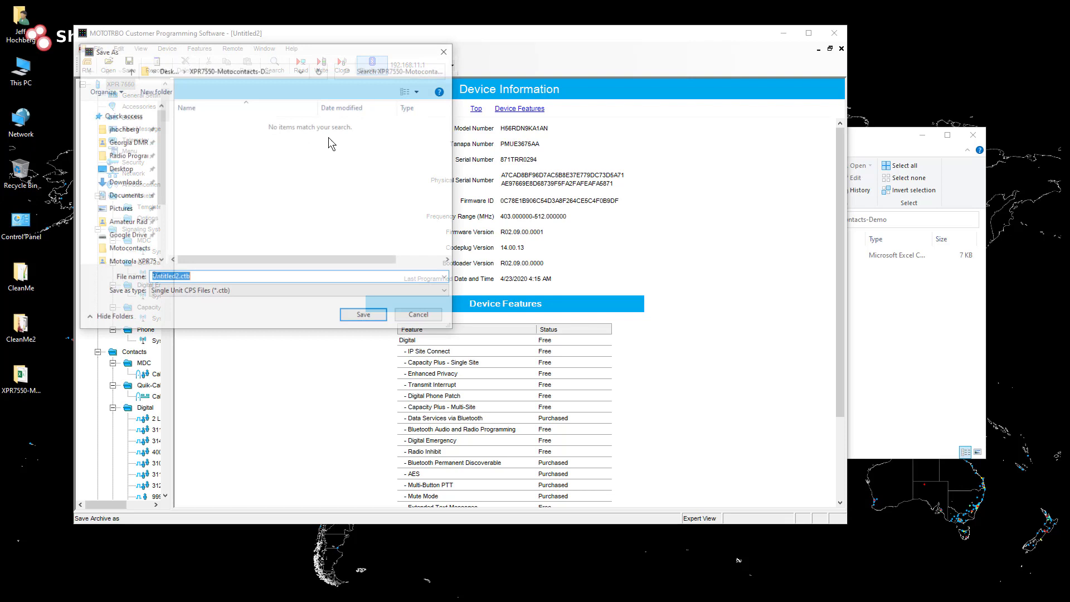
{"action": "left_click_drag", "start_coordinate": [258, 55], "coordinate": [491, 144]}
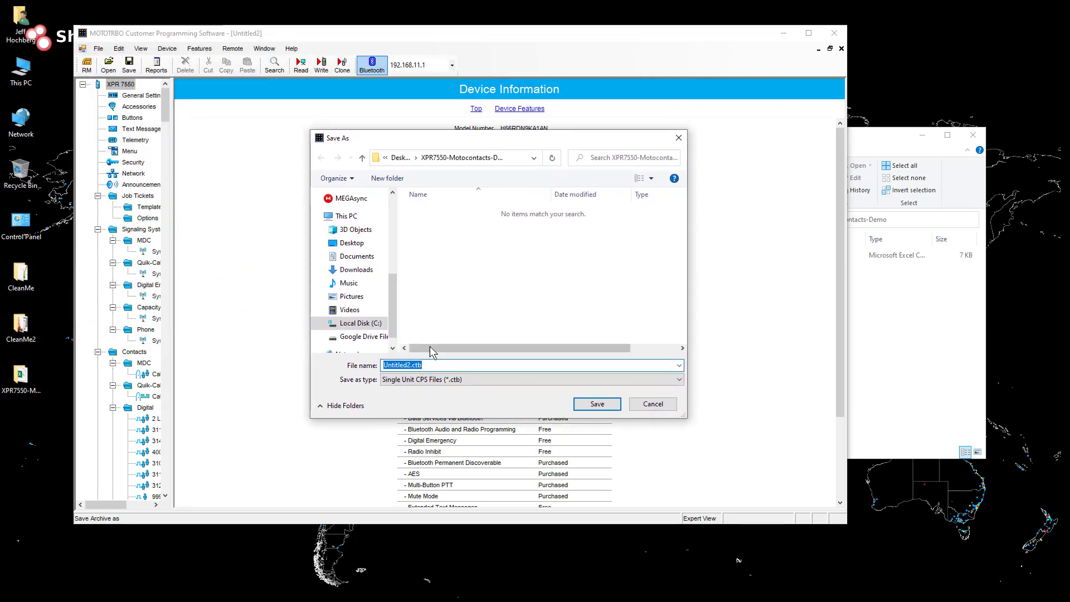
{"action": "left_click", "coordinate": [411, 365]}
{"action": "left_click_drag", "start_coordinate": [411, 365], "coordinate": [337, 365]}
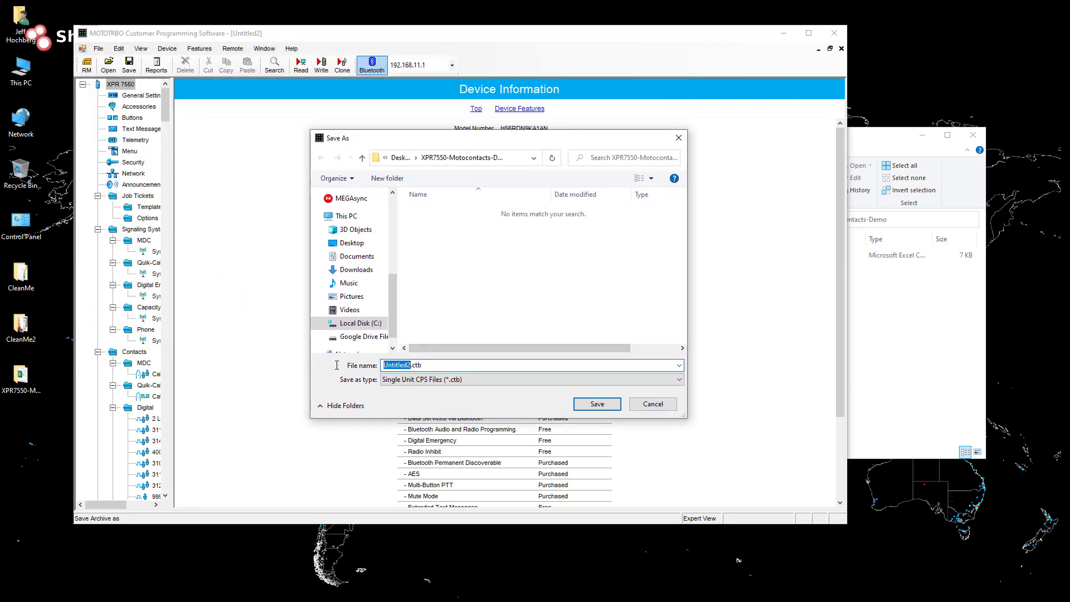
{"action": "type", "text": "Demo-XPR7550-Codeplug"}
{"action": "key", "text": "Return"}
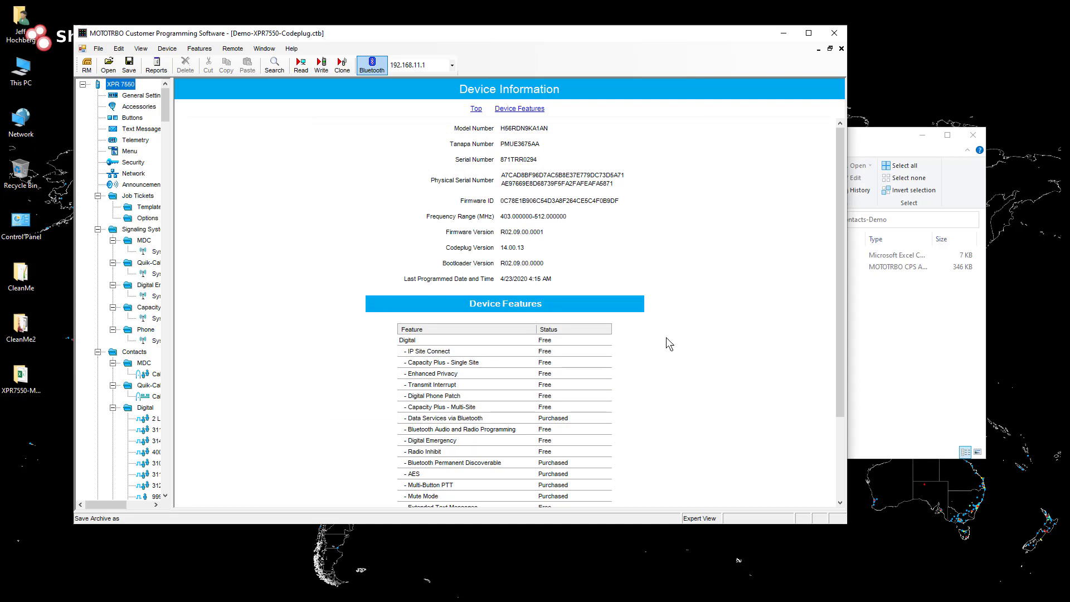
Confirm Demo-XPR7550-Codeplug.ctb appears in the XPR7550-Motocontacts-Demo folder, then return to CPS
{"action": "left_click", "coordinate": [871, 339]}
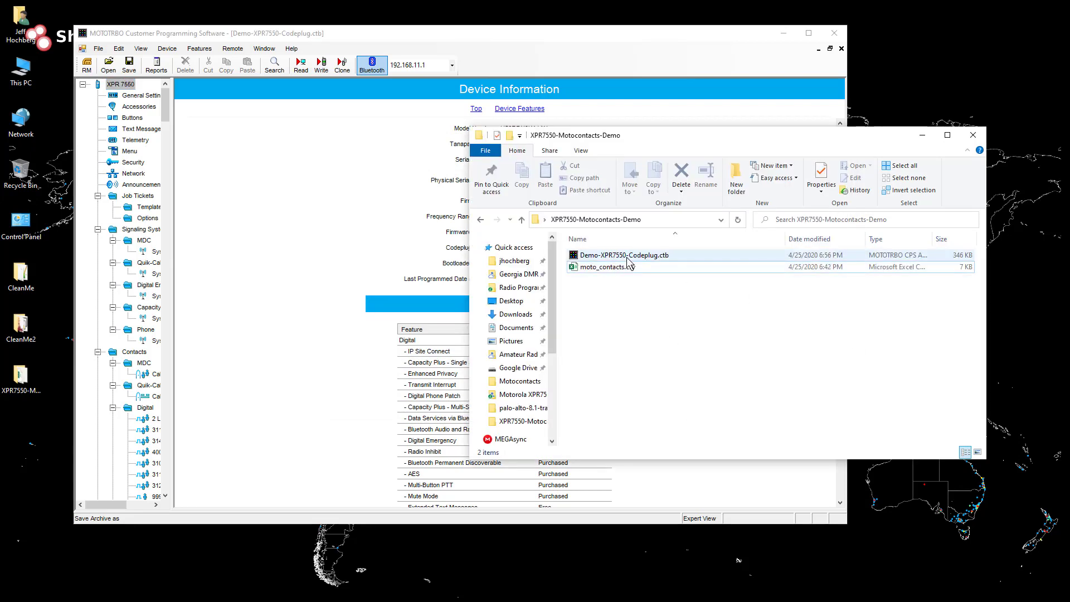
{"action": "left_click", "coordinate": [628, 257]}
{"action": "left_click", "coordinate": [735, 321]}
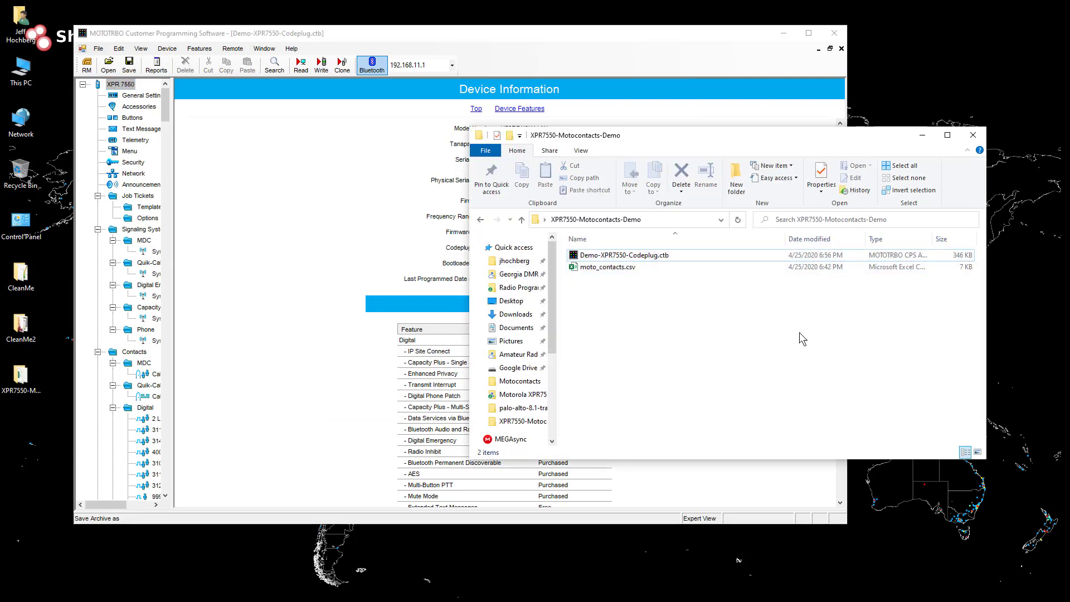
{"action": "left_click", "coordinate": [306, 243]}
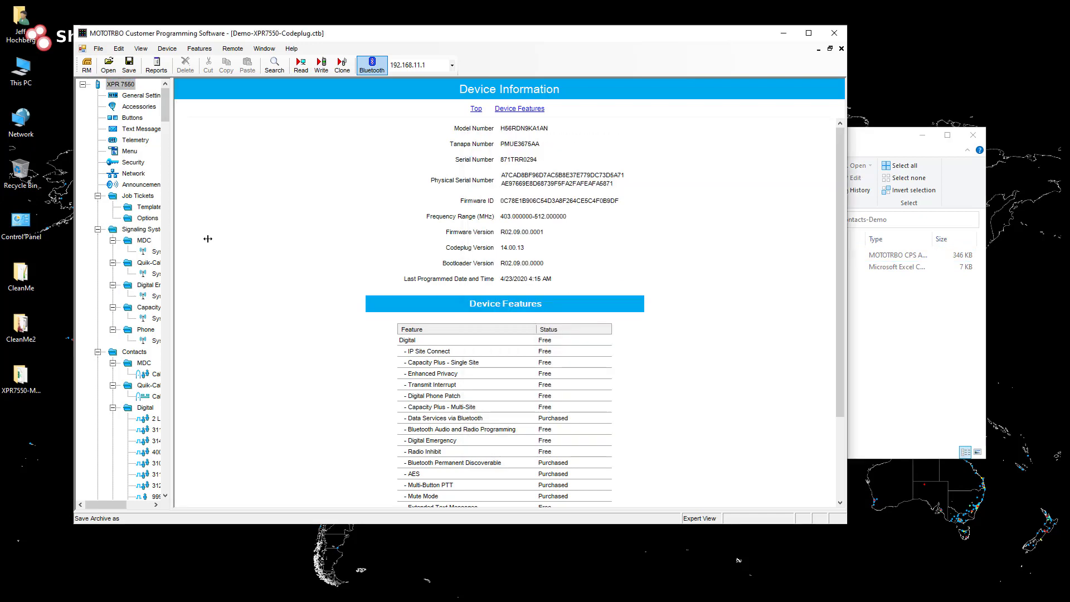
Sort the Contacts > Digital folder By Type so talkgroups come before individual calls
{"action": "left_click_drag", "start_coordinate": [207, 239], "coordinate": [276, 243]}
{"action": "left_click_drag", "start_coordinate": [273, 108], "coordinate": [249, 131]}
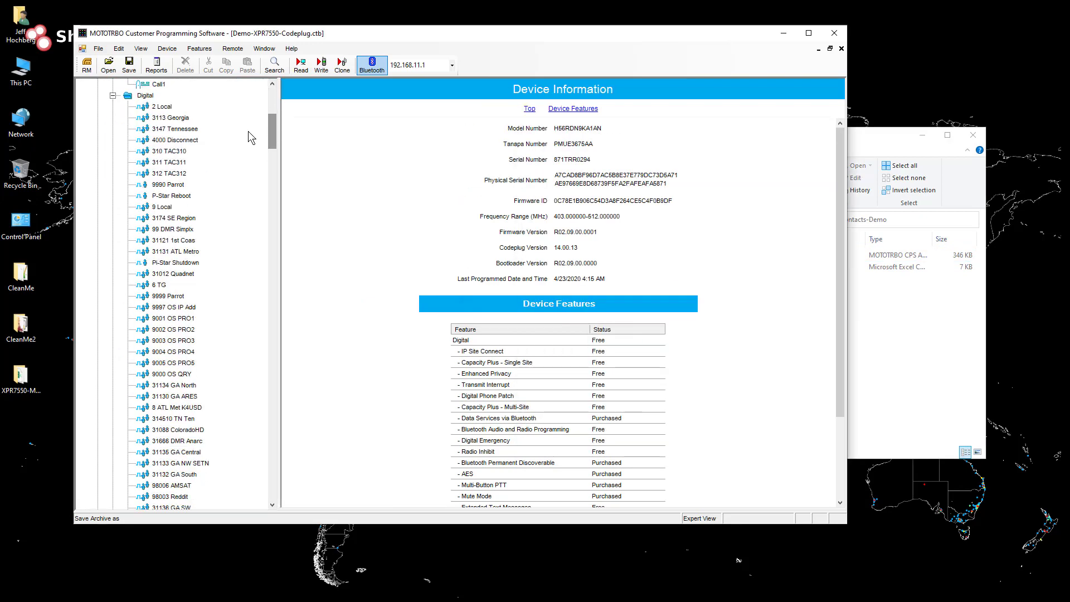
{"action": "right_click", "coordinate": [130, 98]}
{"action": "mouse_move", "coordinate": [189, 159]}
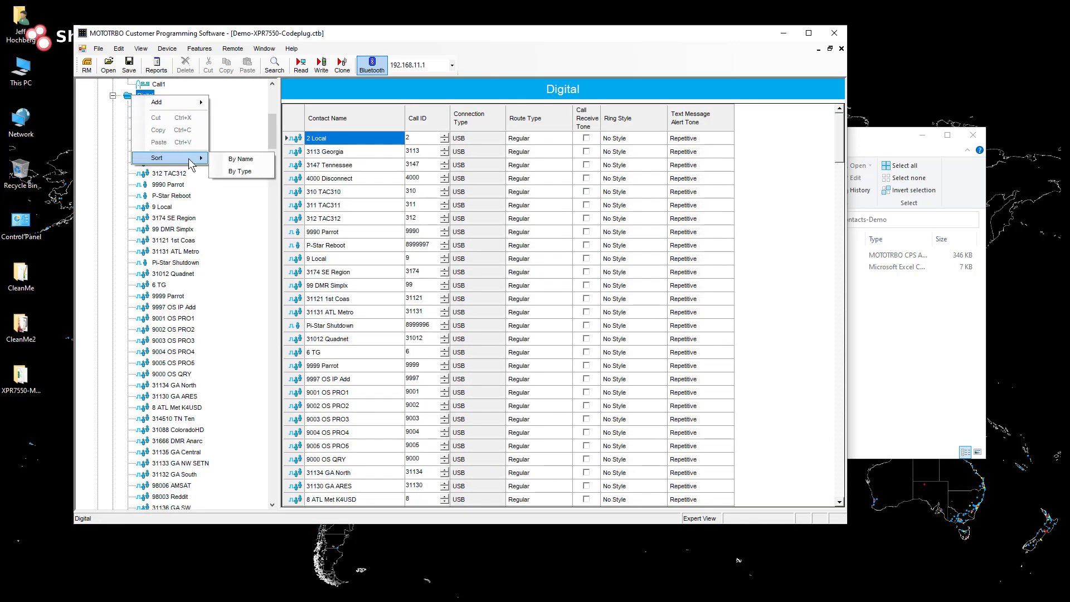
{"action": "left_click", "coordinate": [240, 171]}
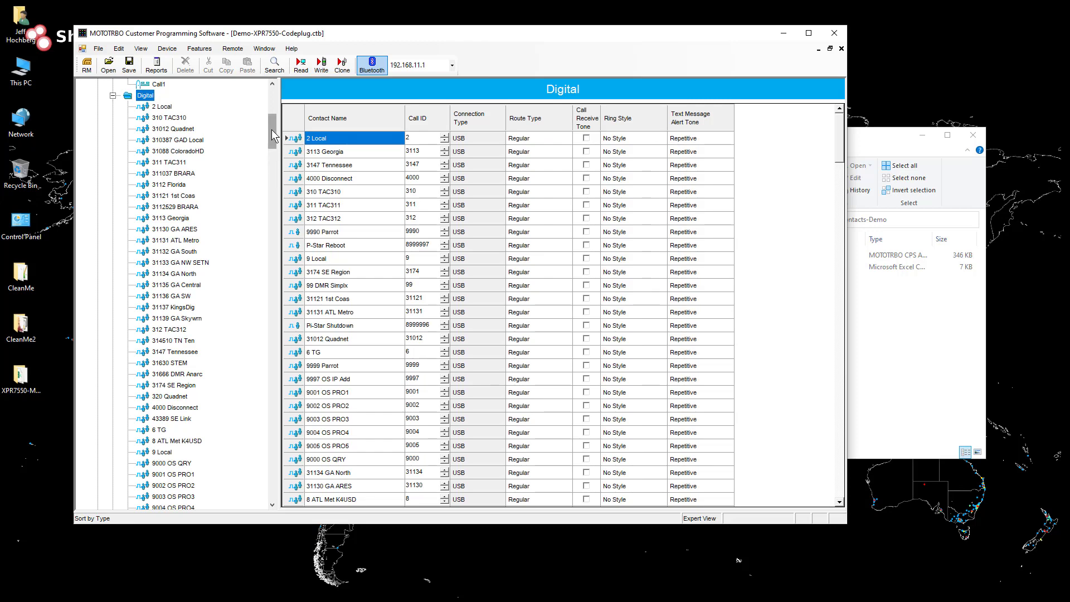
{"action": "left_click_drag", "start_coordinate": [272, 130], "coordinate": [272, 173]}
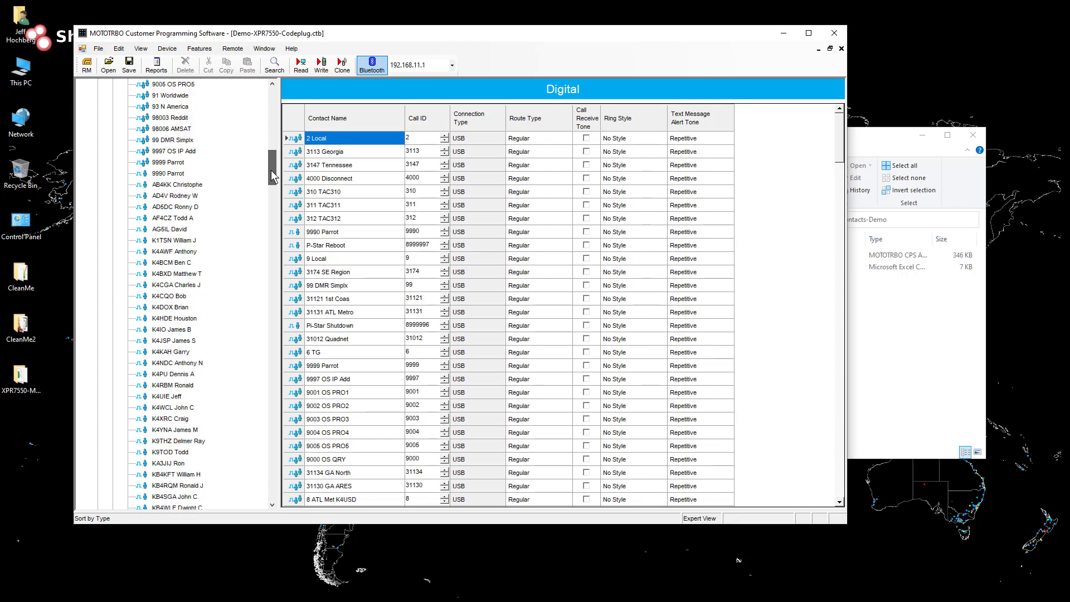
Select a block of individual call contacts and delete them
{"action": "left_click", "coordinate": [170, 185]}
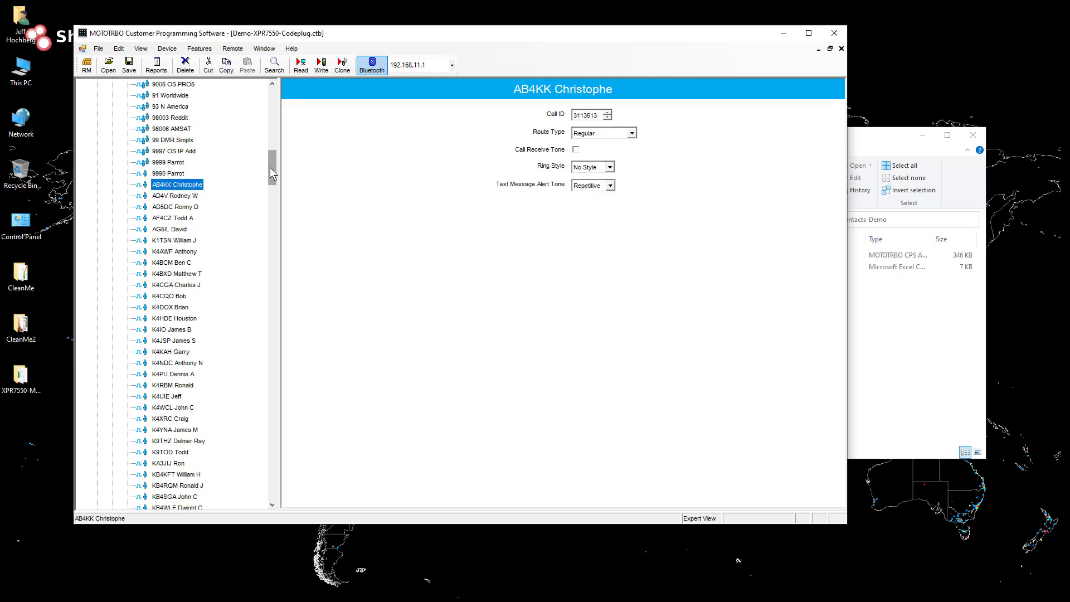
{"action": "left_click_drag", "start_coordinate": [272, 166], "coordinate": [255, 269]}
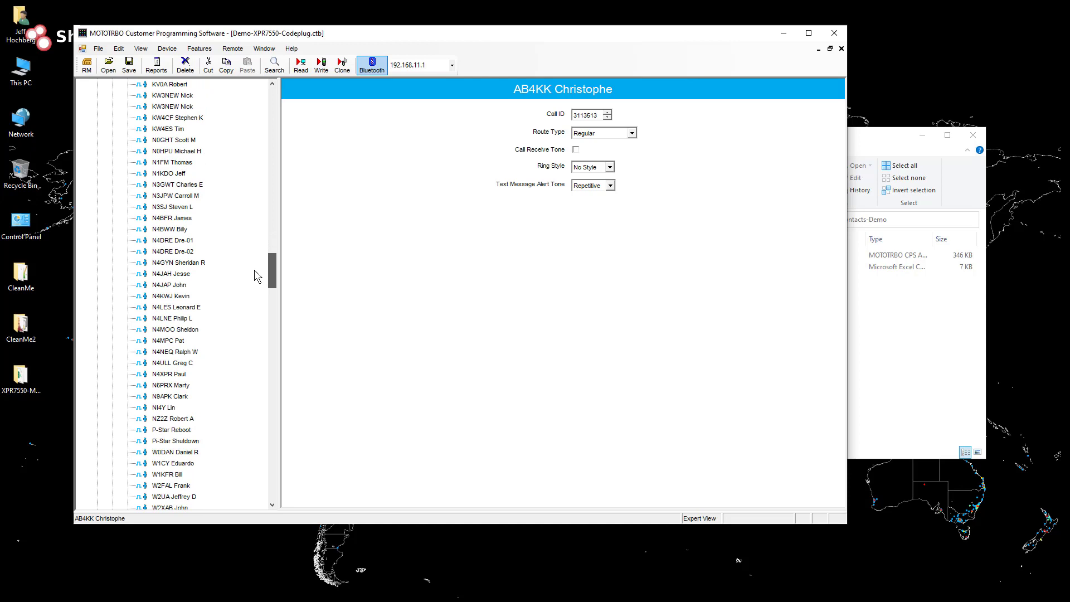
{"action": "left_click", "coordinate": [168, 419], "text": "shift"}
{"action": "right_click", "coordinate": [166, 279]}
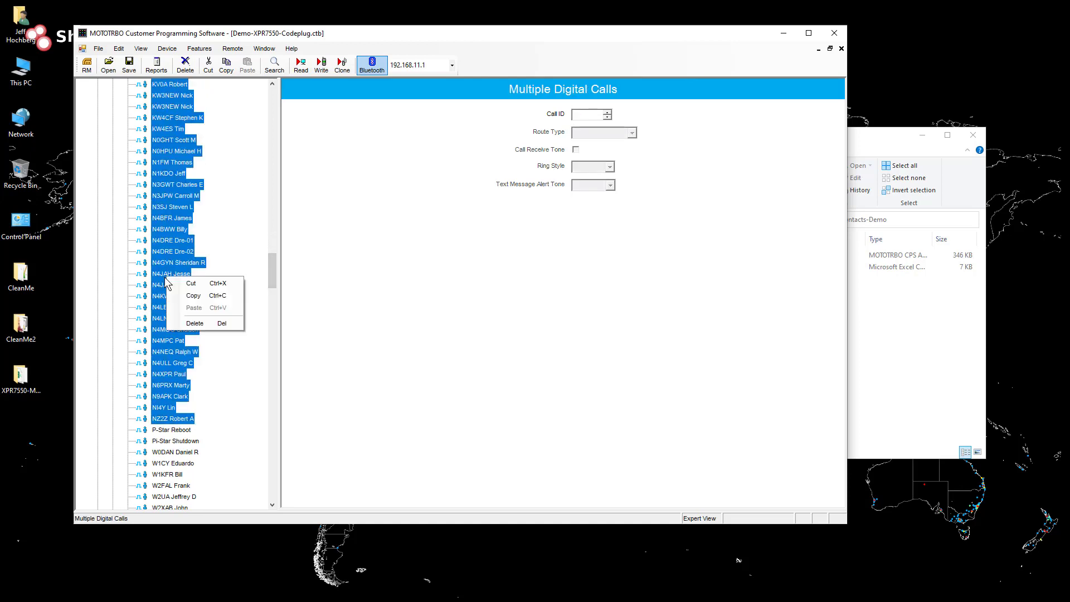
{"action": "left_click", "coordinate": [184, 322]}
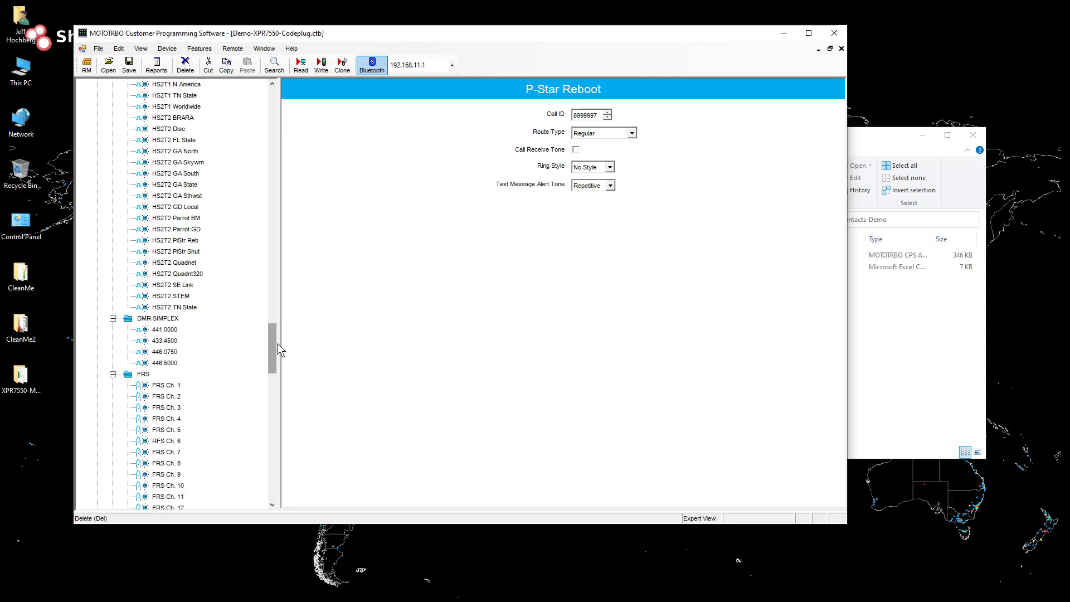
{"action": "left_click_drag", "start_coordinate": [276, 353], "coordinate": [283, 217]}
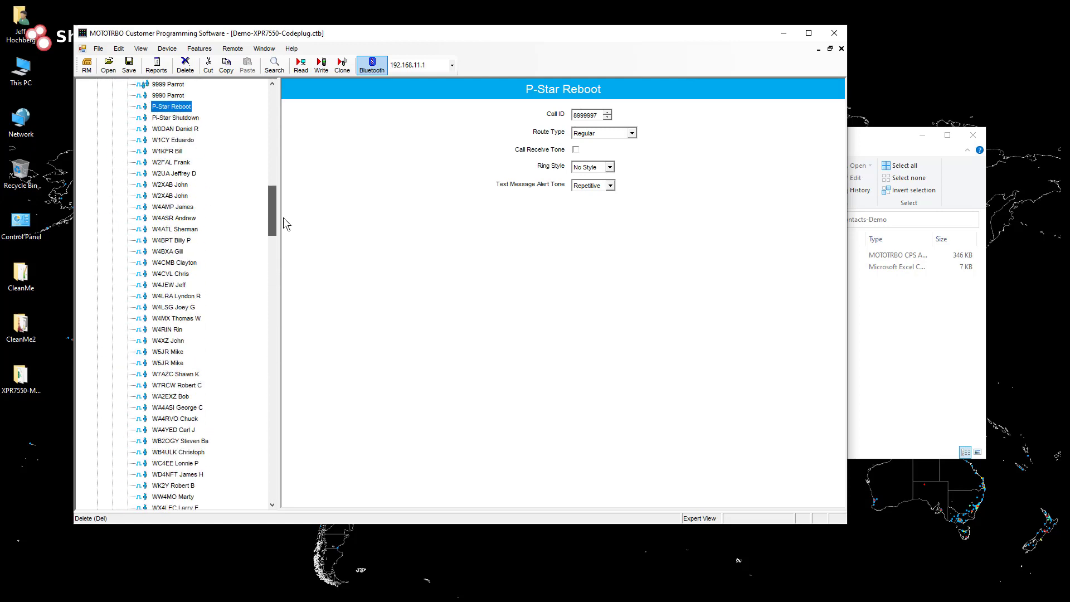
Select the remaining individual contacts through the last one and delete them
{"action": "left_click", "coordinate": [175, 128]}
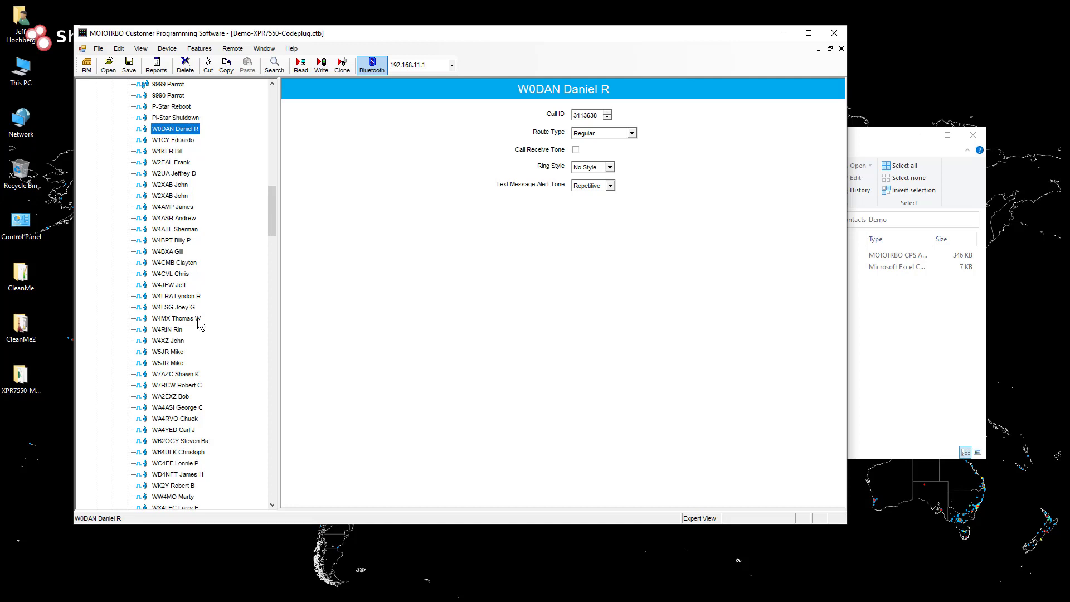
{"action": "left_click_drag", "start_coordinate": [274, 211], "coordinate": [275, 216]}
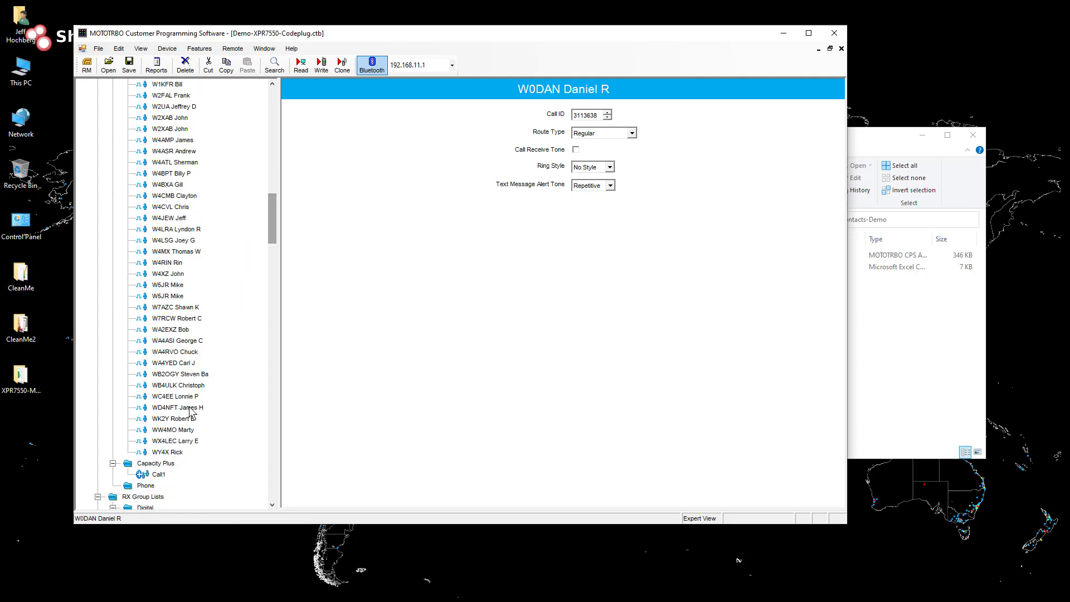
{"action": "left_click", "coordinate": [170, 452], "text": "shift"}
{"action": "right_click", "coordinate": [171, 203]}
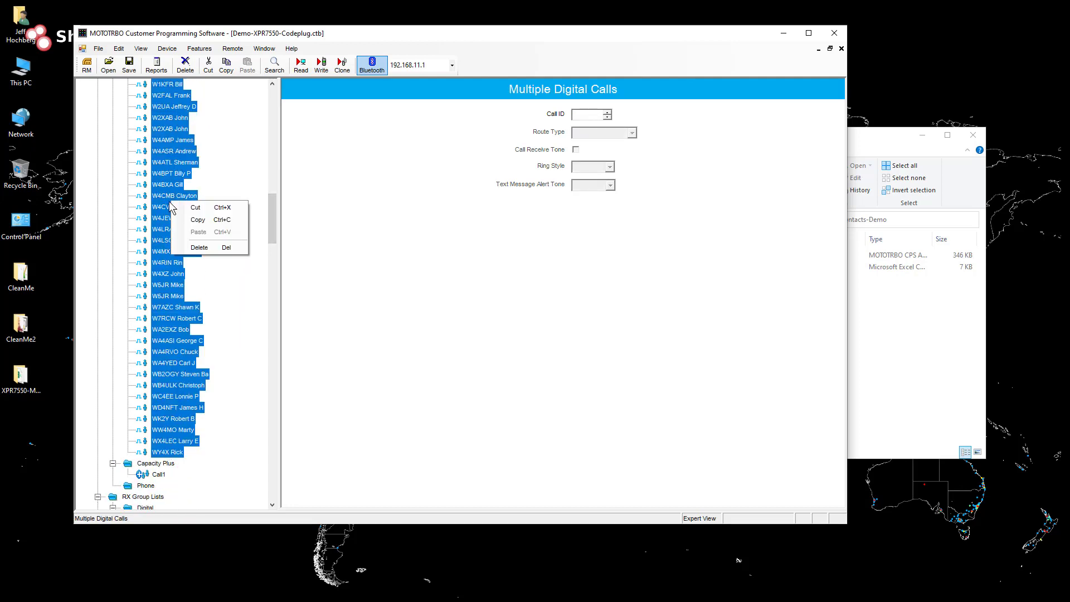
{"action": "left_click", "coordinate": [198, 249]}
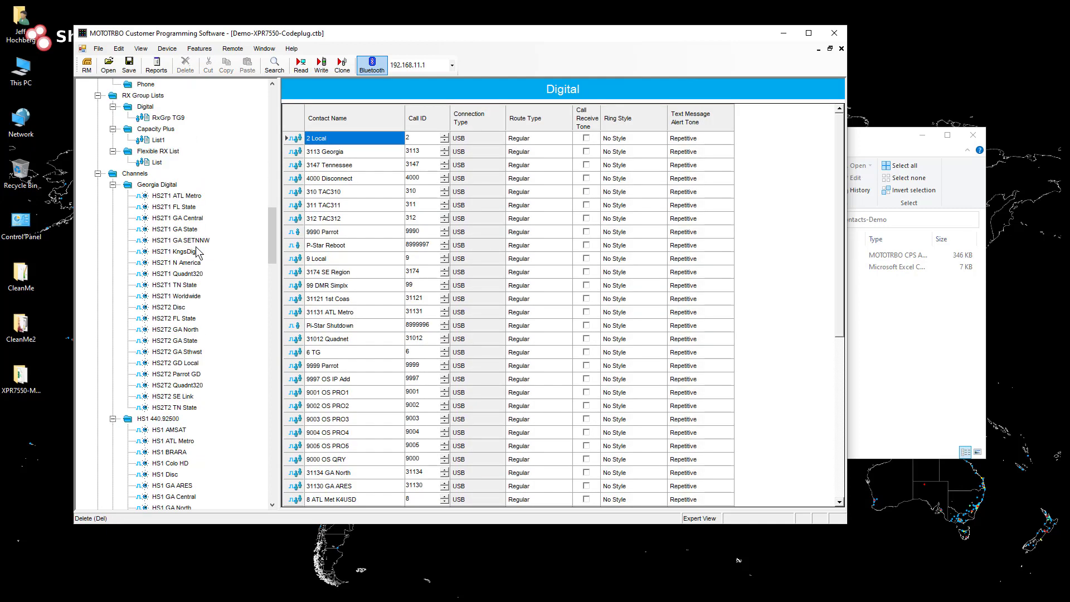
Review the kept 9990 Parrot, P-Star Reboot, Pi-Star Shutdown and 9999 Parrot contacts
{"action": "scroll", "coordinate": [240, 273], "scroll_direction": "up", "scroll_amount": 11}
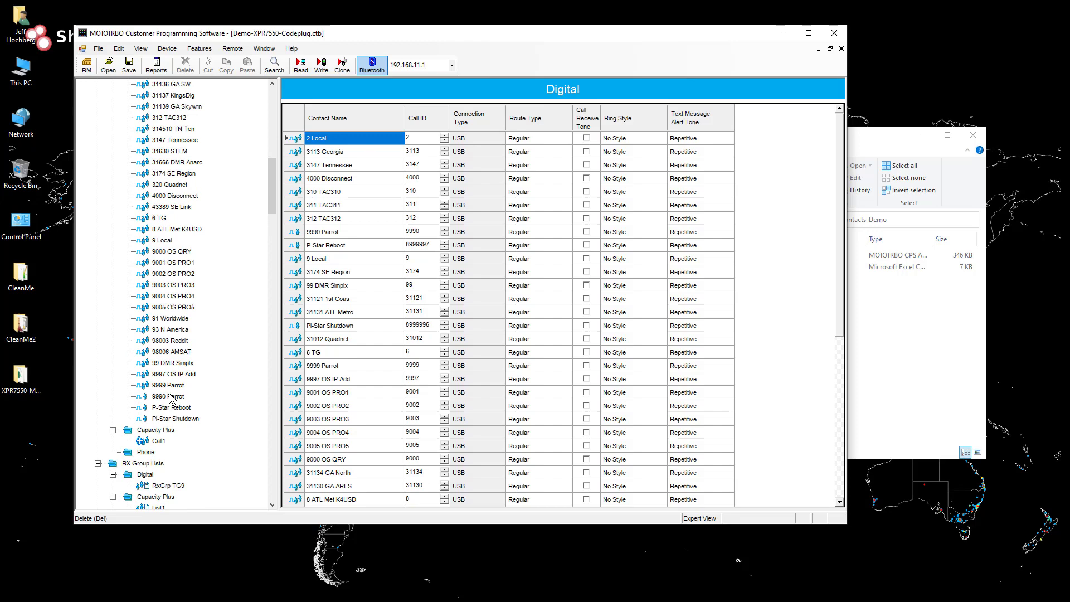
{"action": "left_click", "coordinate": [172, 397]}
{"action": "left_click", "coordinate": [170, 407]}
{"action": "left_click", "coordinate": [192, 419]}
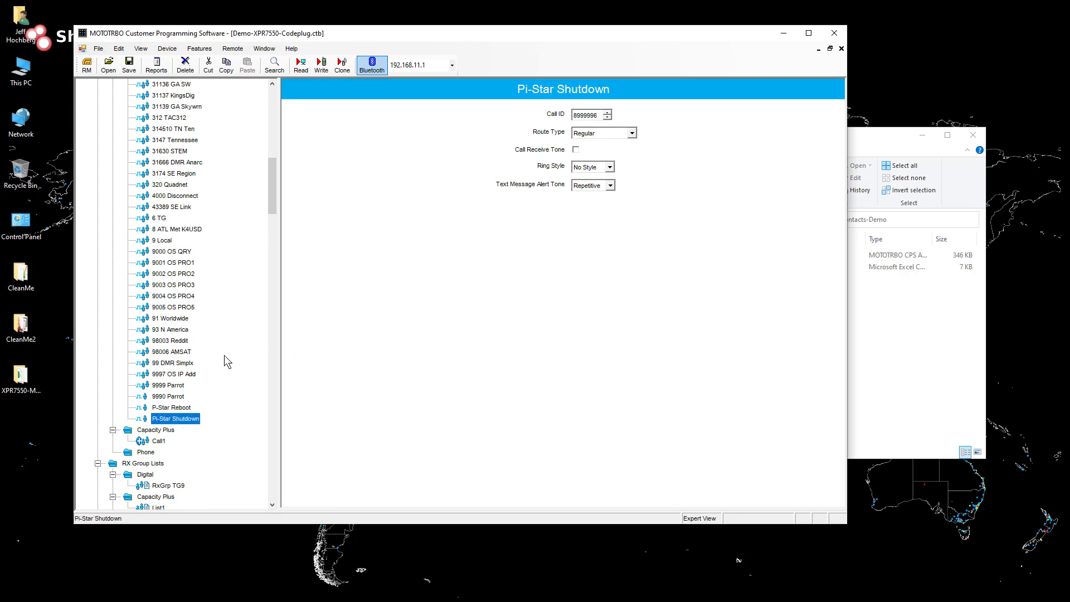
{"action": "left_click", "coordinate": [174, 386]}
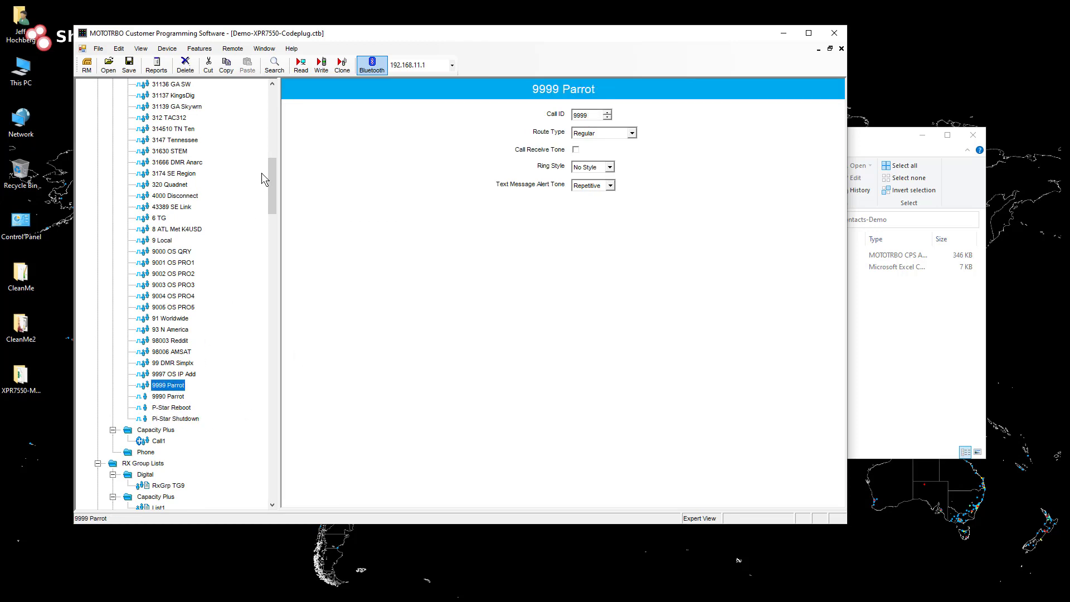
{"action": "left_click_drag", "start_coordinate": [269, 174], "coordinate": [262, 142]}
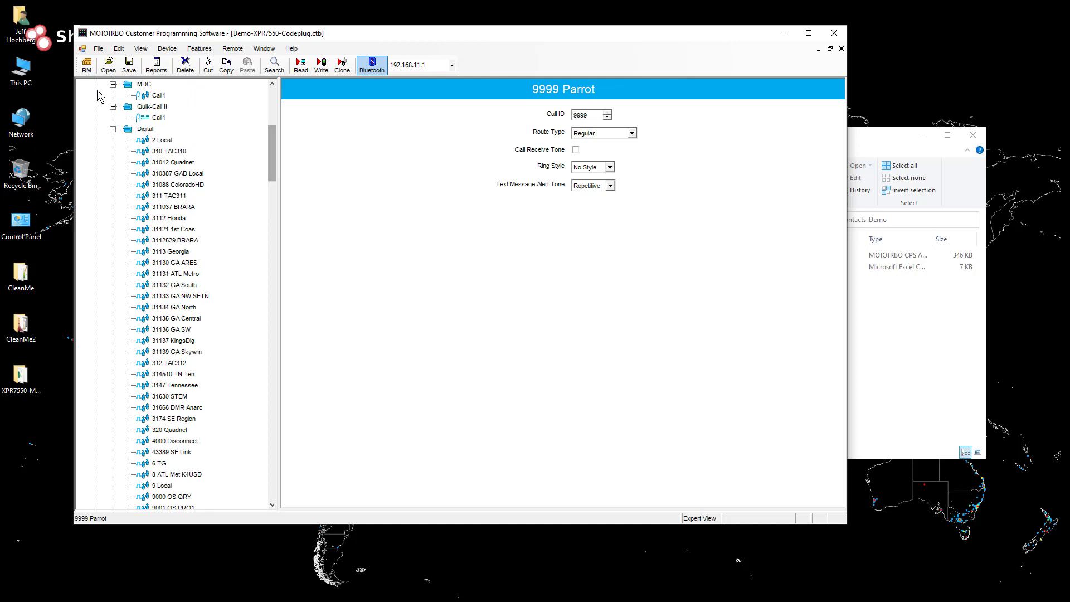
Save and close the codeplug, then minimize the CPS window
{"action": "left_click", "coordinate": [129, 66]}
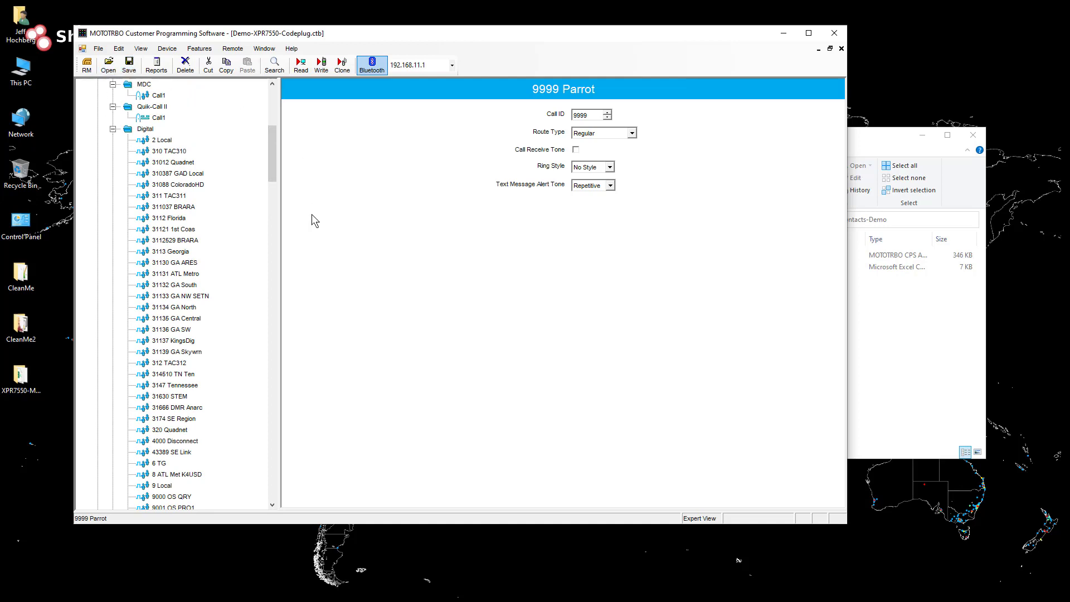
{"action": "left_click", "coordinate": [842, 50]}
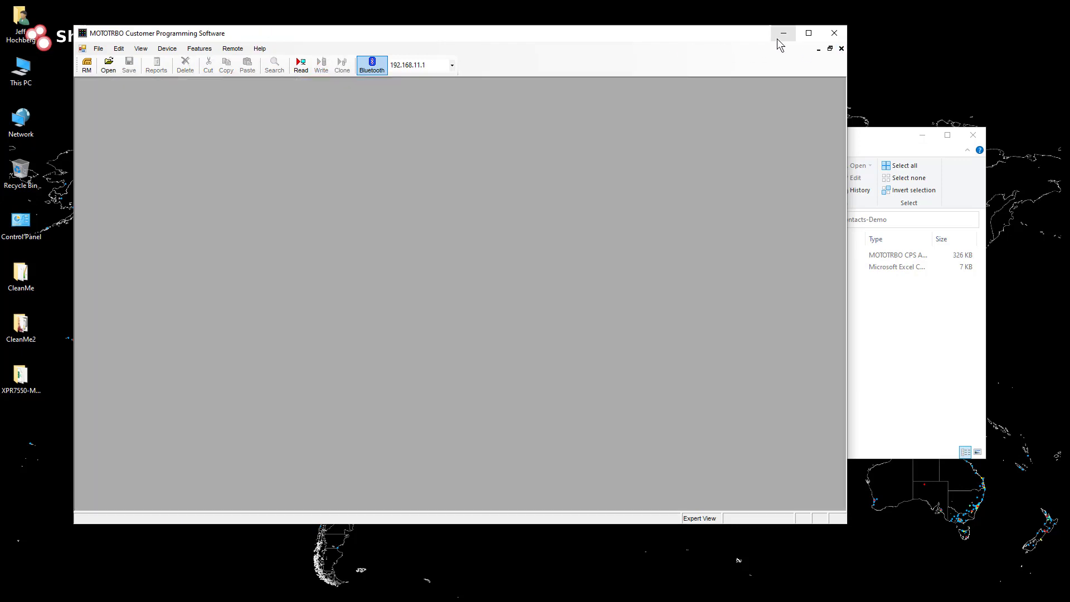
{"action": "left_click", "coordinate": [779, 36]}
Duplicate Demo-XPR7550-Codeplug.ctb in the same folder and rename the copy Motocontacts-Temp.ctb
{"action": "right_click", "coordinate": [615, 258]}
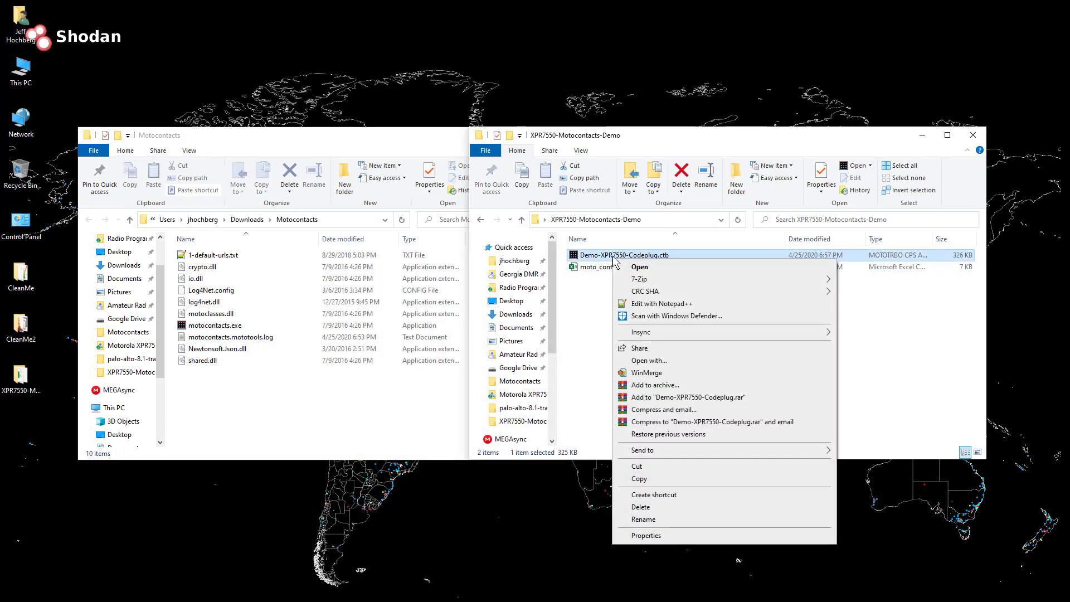
{"action": "left_click", "coordinate": [659, 477]}
{"action": "right_click", "coordinate": [613, 311]}
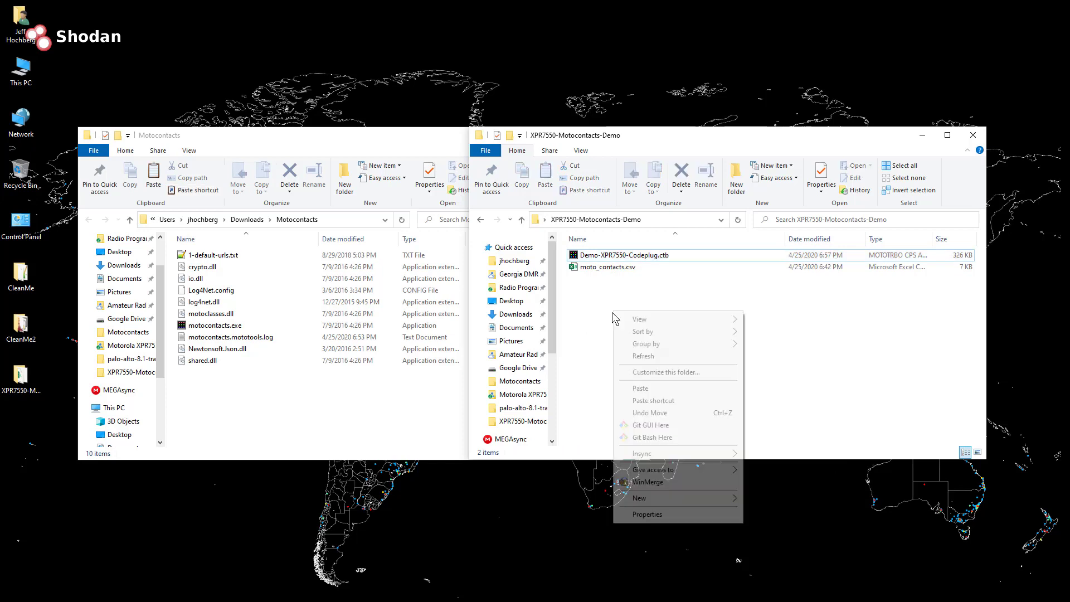
{"action": "left_click", "coordinate": [643, 390]}
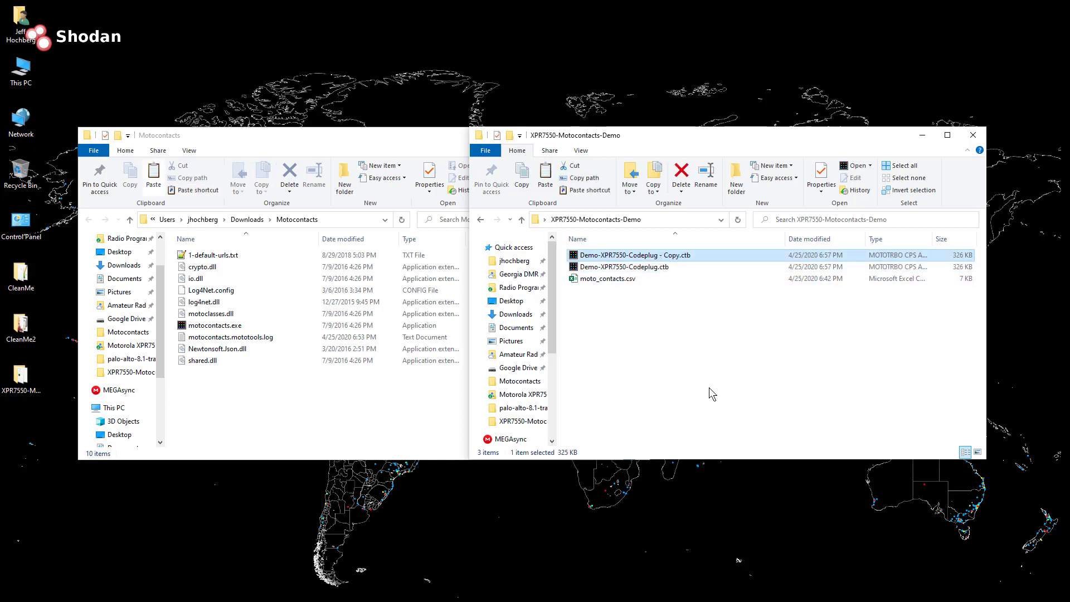
{"action": "key", "text": "F2"}
{"action": "type", "text": "Motoco"}
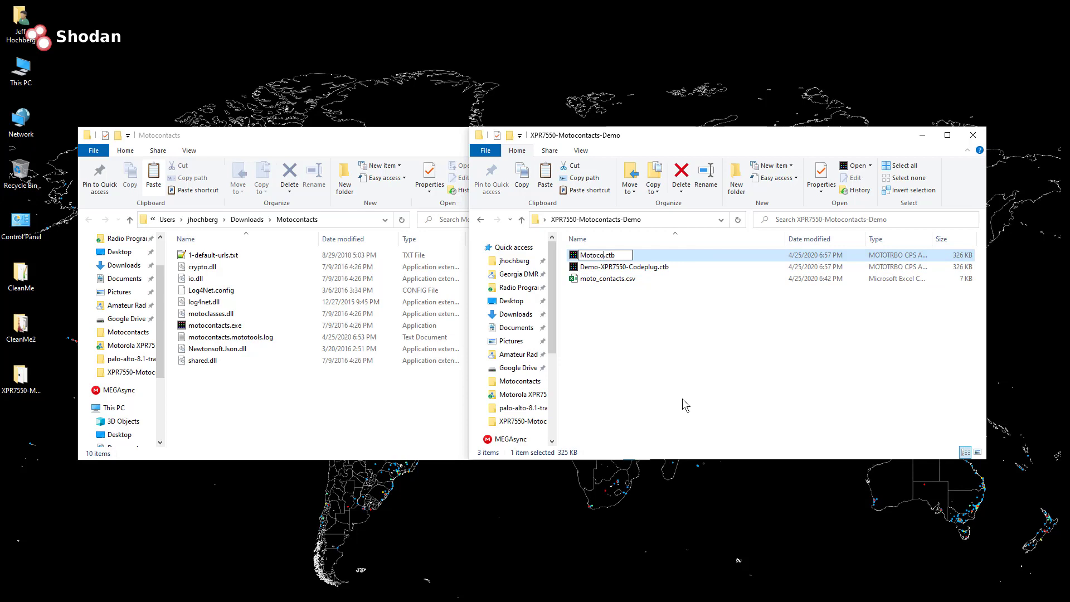
{"action": "type", "text": "ntacts-Temp"}
{"action": "key", "text": "Return"}
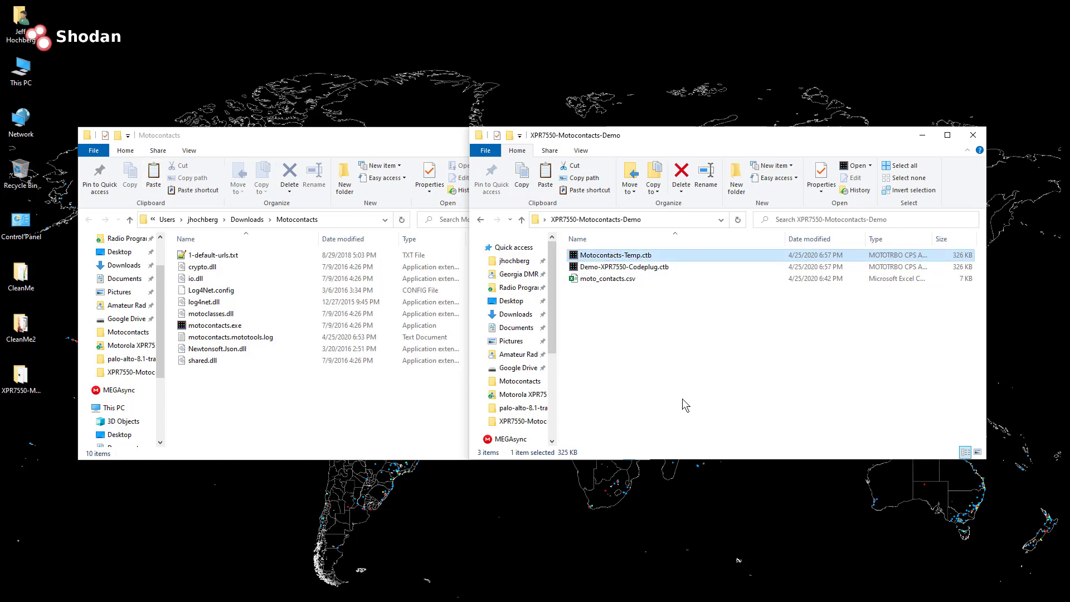
{"action": "left_click", "coordinate": [663, 339]}
Launch motocontacts.exe, dismiss the DMR-MARC download error, and generate a sample CSV on the CSV page
{"action": "left_click", "coordinate": [242, 418]}
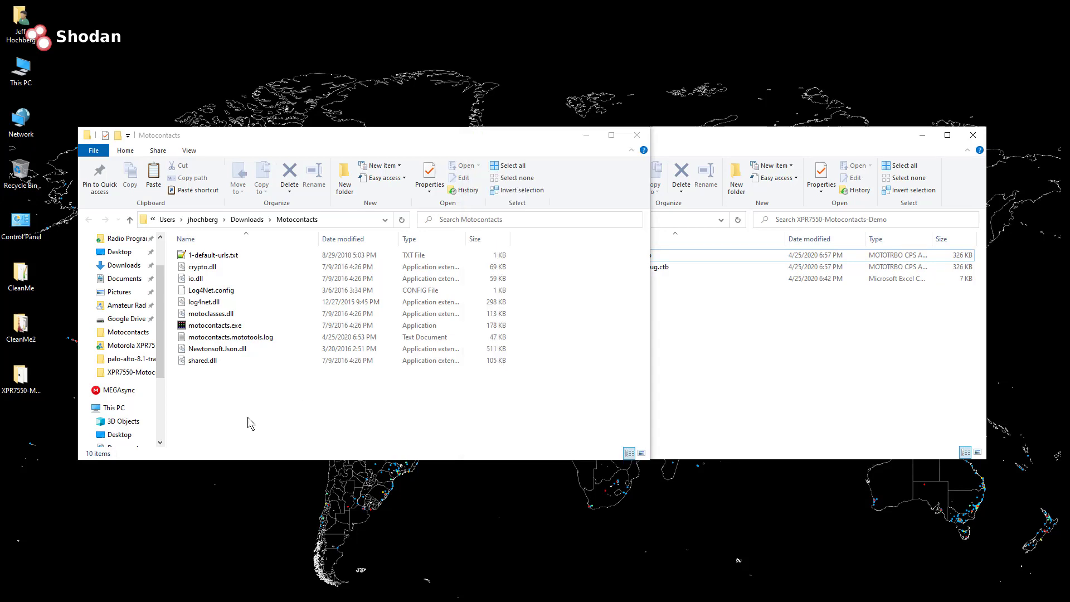
{"action": "double_click", "coordinate": [211, 329]}
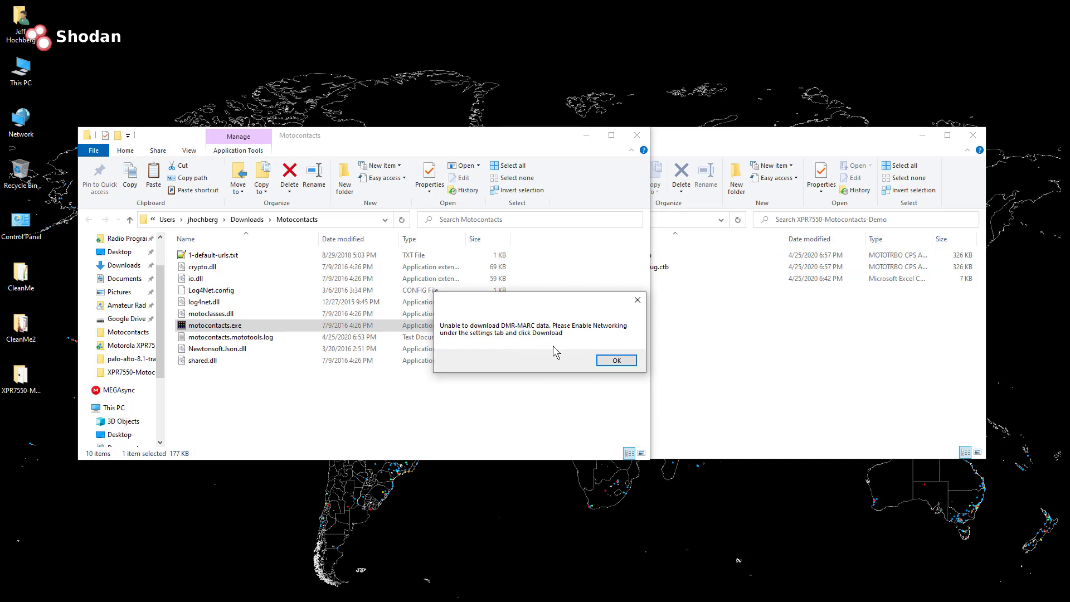
{"action": "left_click", "coordinate": [617, 360]}
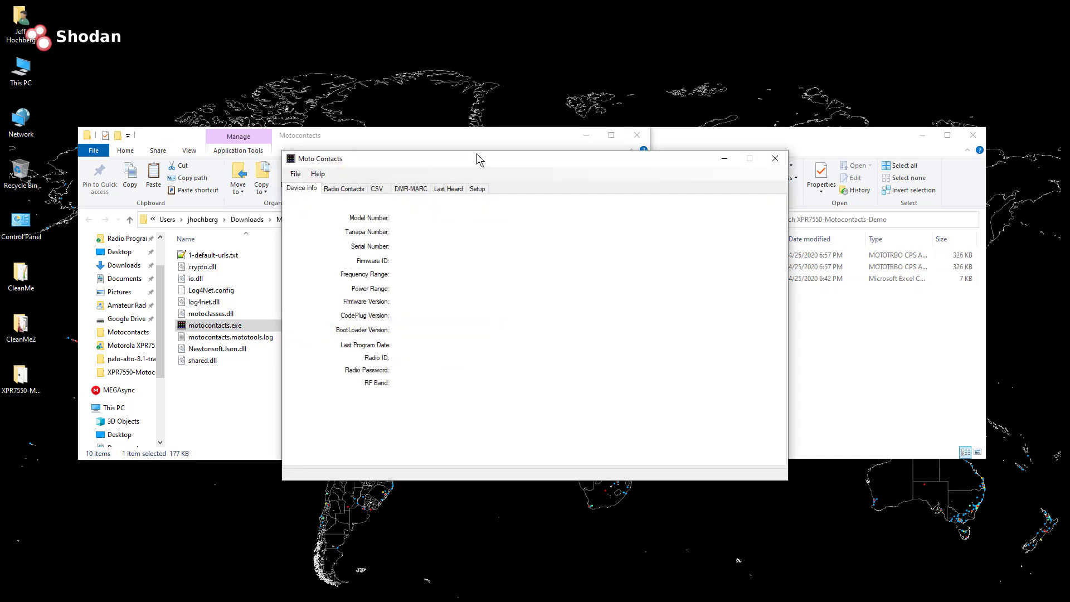
{"action": "left_click", "coordinate": [377, 190]}
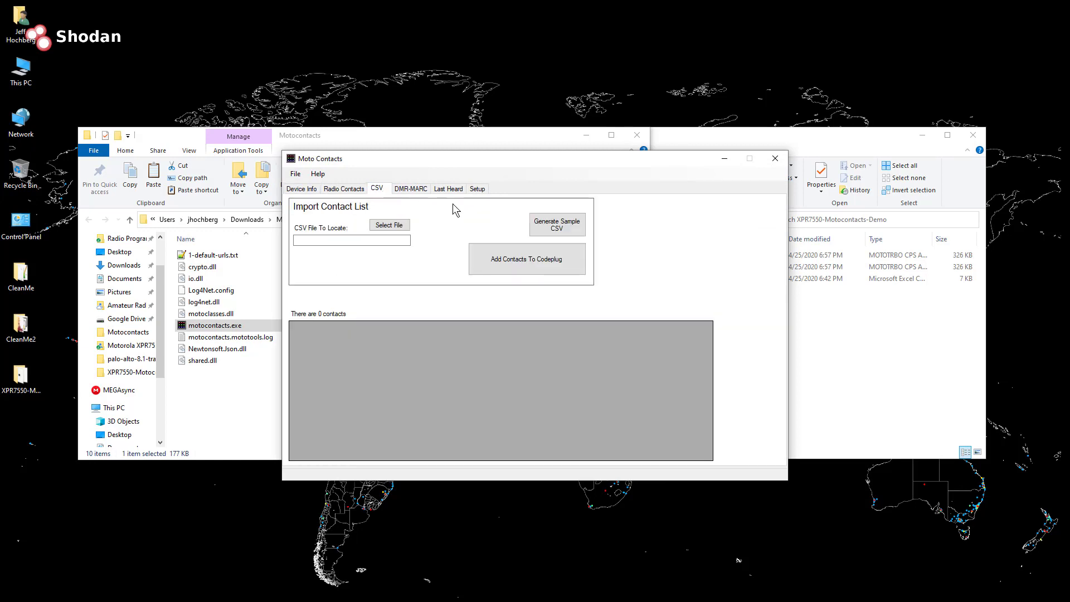
{"action": "left_click", "coordinate": [553, 224]}
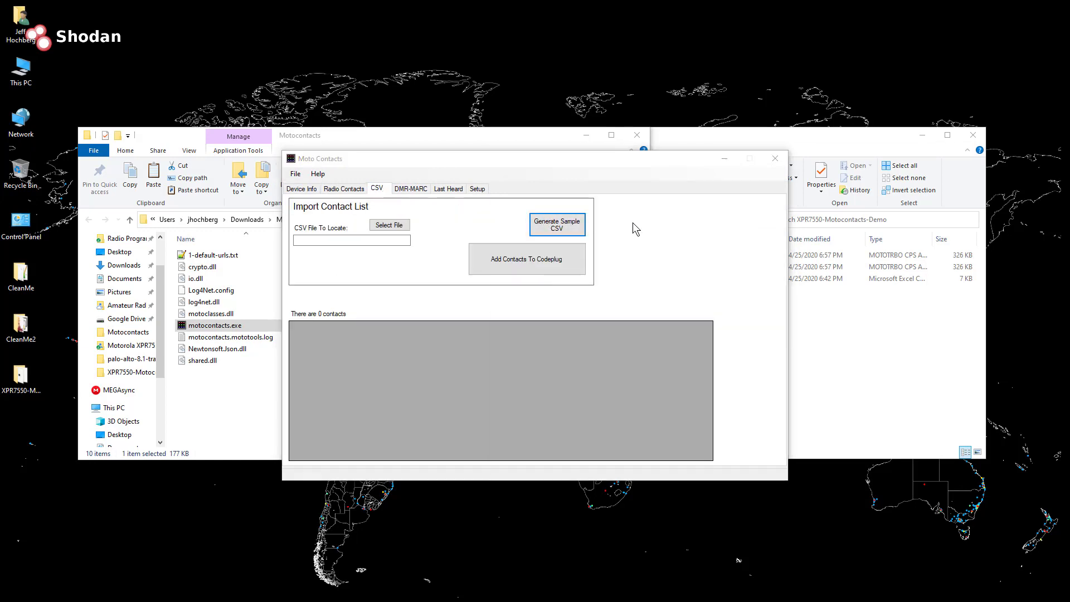
Move Sample CSV.CSV from Documents into the Motocontacts folder and close the Documents window
{"action": "right_click", "coordinate": [606, 458]}
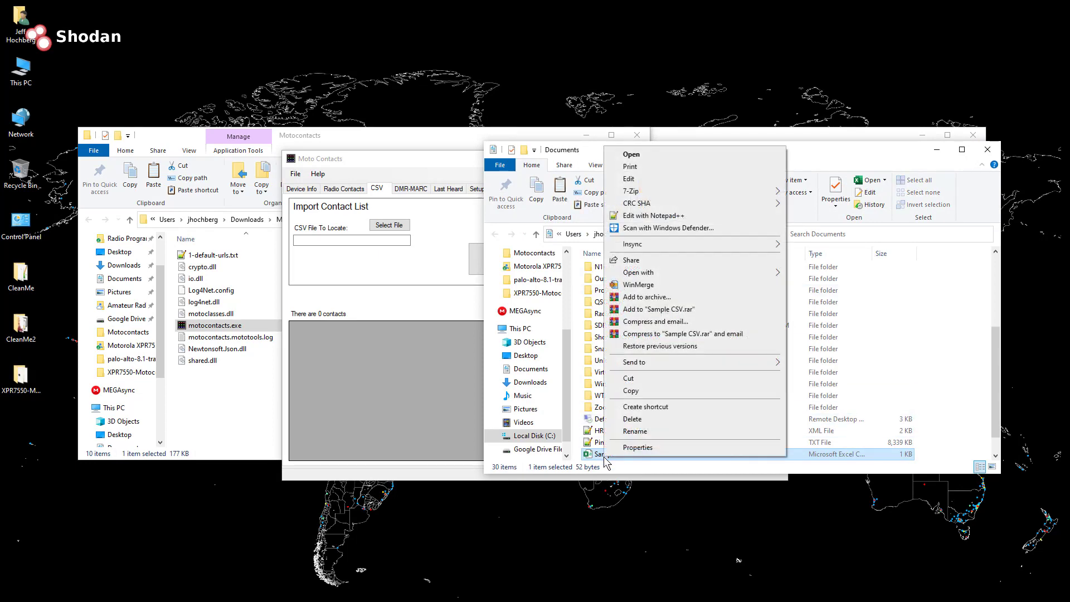
{"action": "left_click", "coordinate": [633, 379]}
{"action": "left_click", "coordinate": [257, 400]}
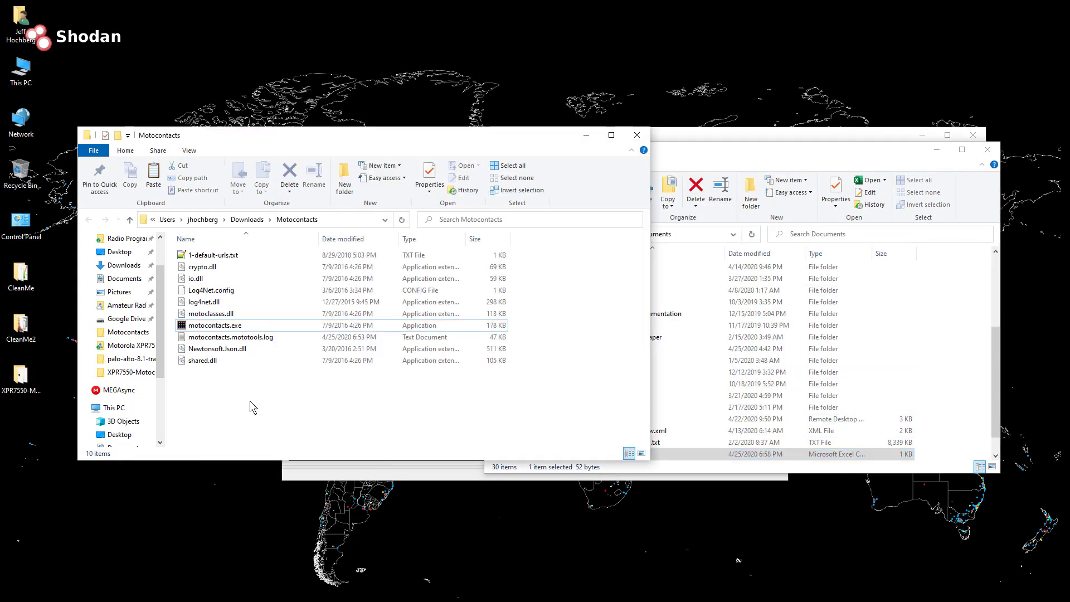
{"action": "right_click", "coordinate": [249, 401]}
{"action": "left_click", "coordinate": [310, 479]}
{"action": "left_click", "coordinate": [973, 150]}
{"action": "left_click", "coordinate": [987, 152]}
{"action": "left_click", "coordinate": [338, 415]}
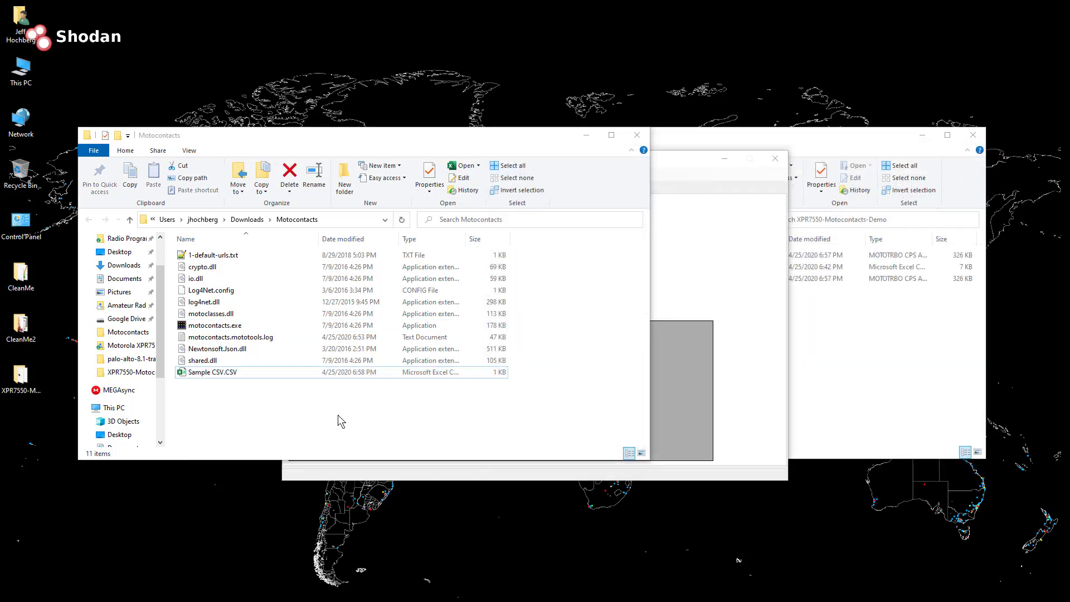
{"action": "double_click", "coordinate": [212, 372]}
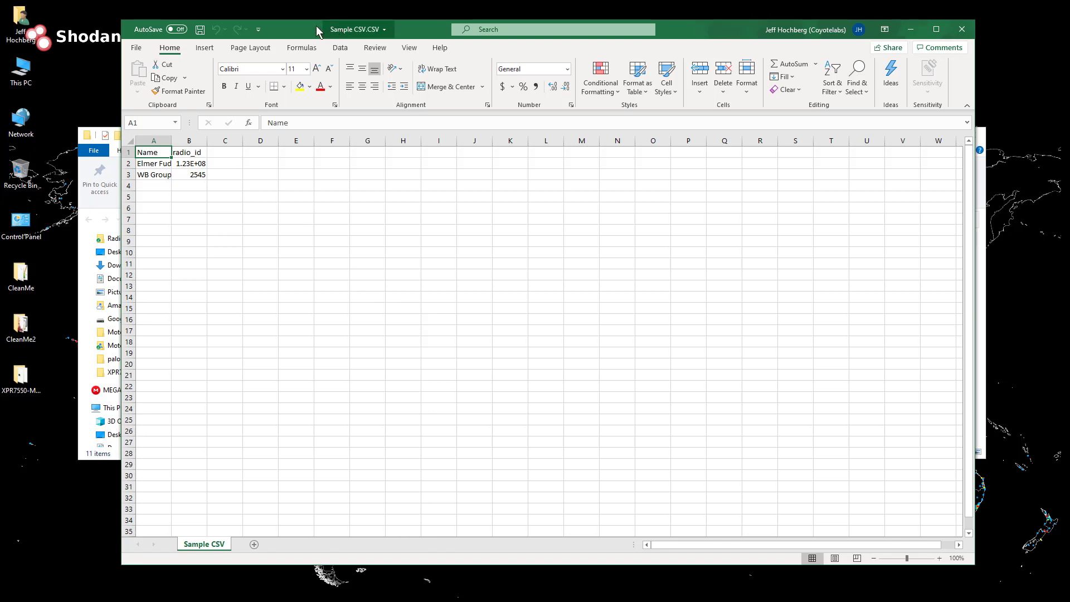
{"action": "left_click_drag", "start_coordinate": [300, 30], "coordinate": [426, 28]}
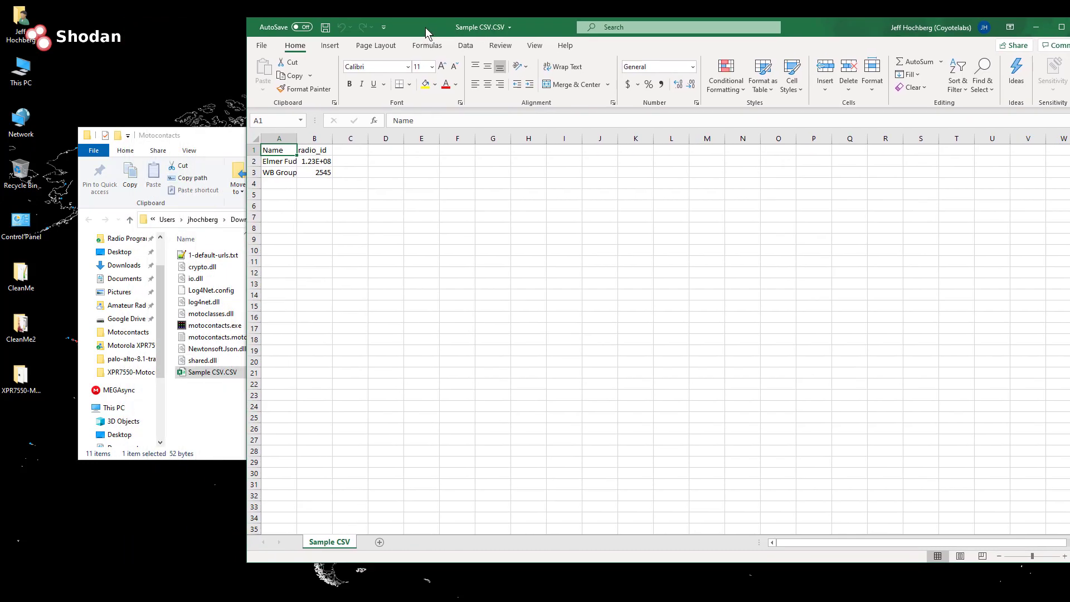
{"action": "double_click", "coordinate": [296, 141]}
{"action": "double_click", "coordinate": [339, 140]}
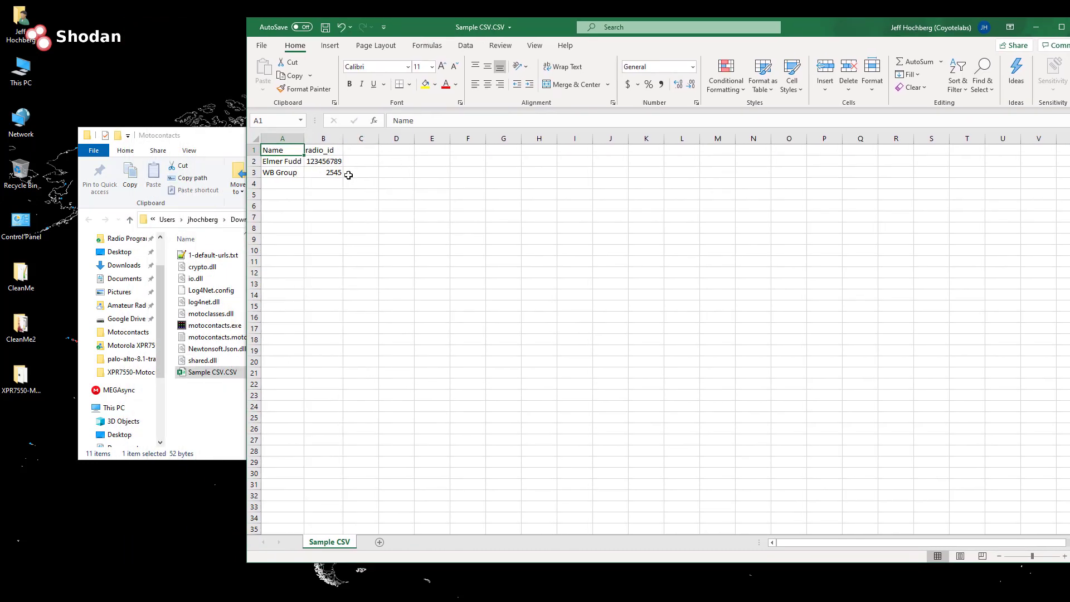
{"action": "left_click", "coordinate": [282, 161]}
{"action": "left_click", "coordinate": [324, 161]}
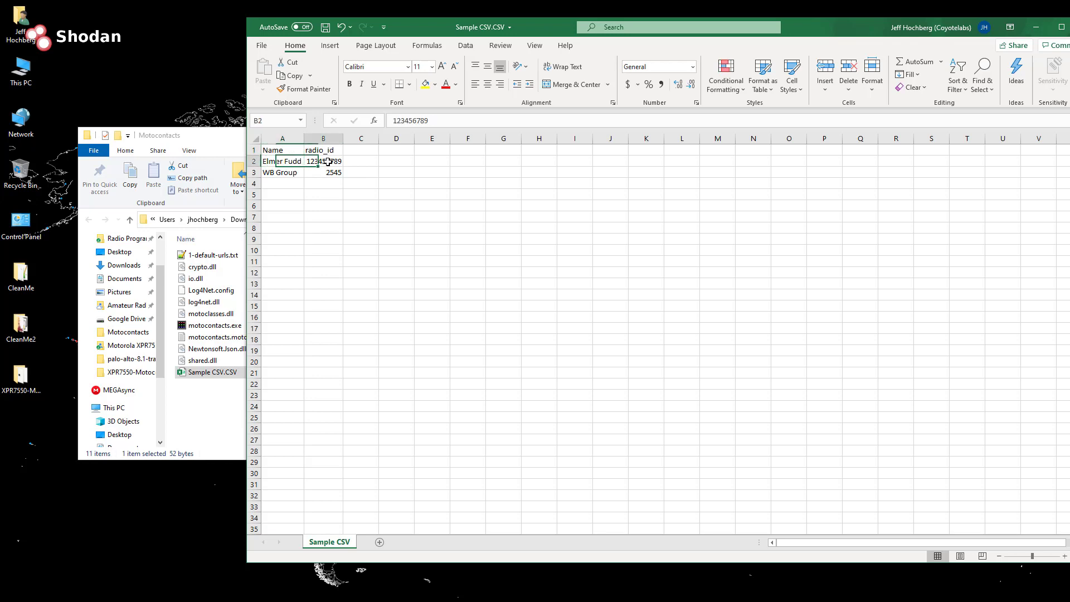
{"action": "left_click", "coordinate": [282, 173]}
{"action": "left_click", "coordinate": [340, 174]}
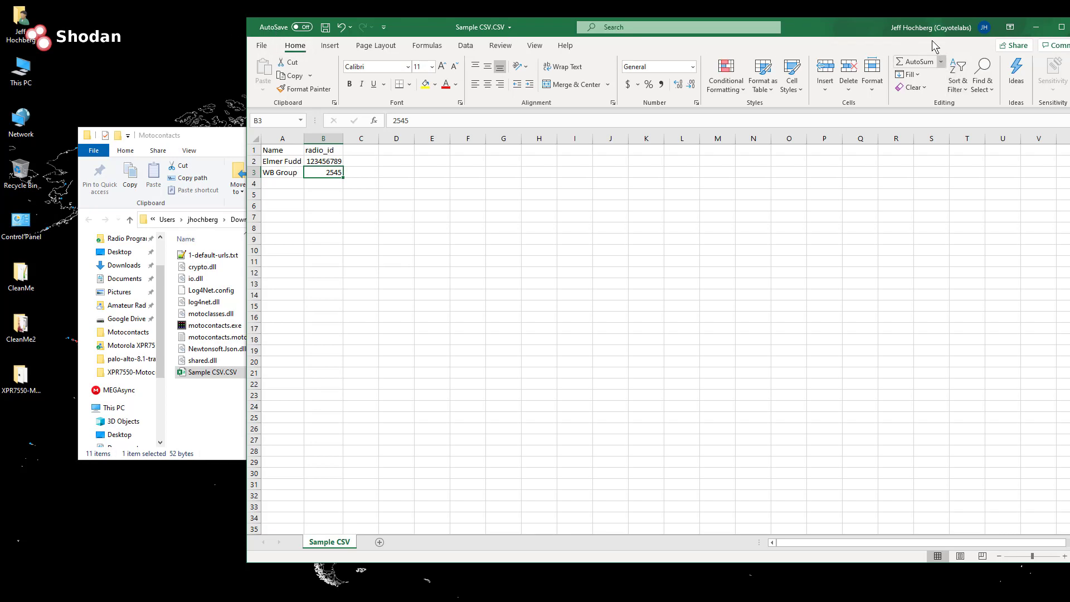
{"action": "left_click_drag", "start_coordinate": [812, 31], "coordinate": [711, 28]}
{"action": "left_click", "coordinate": [983, 24]}
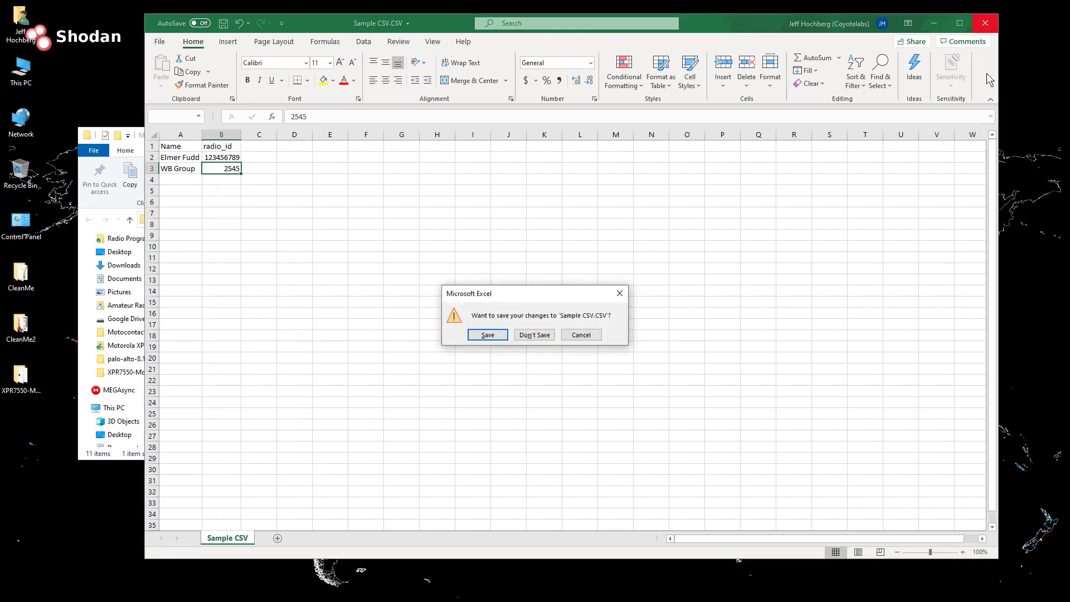
Discard changes to the sample CSV and open moto_contacts.csv in Excel
{"action": "left_click", "coordinate": [534, 335]}
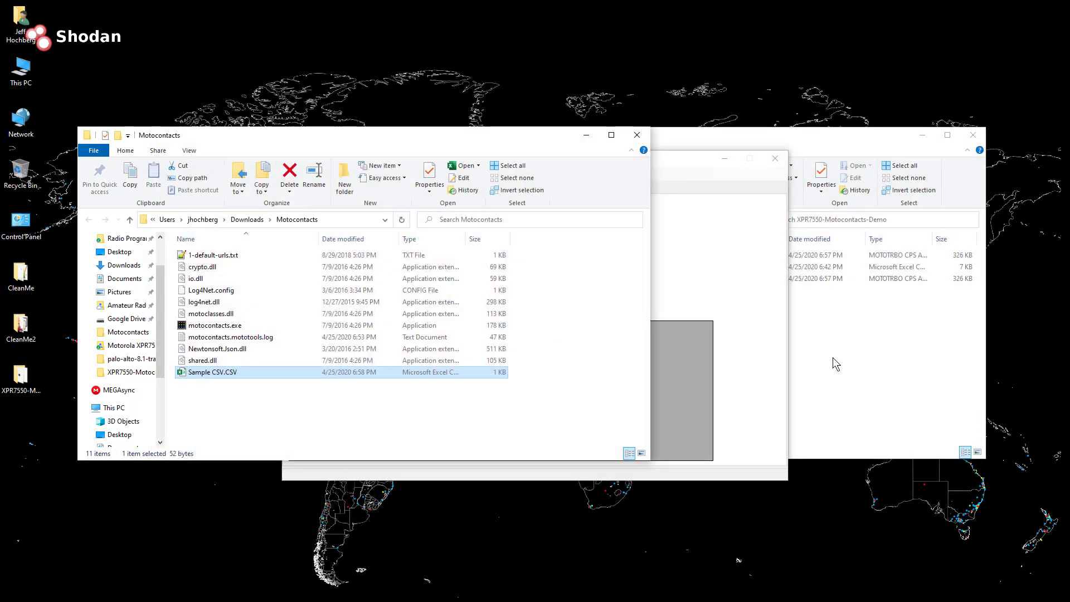
{"action": "left_click", "coordinate": [838, 356]}
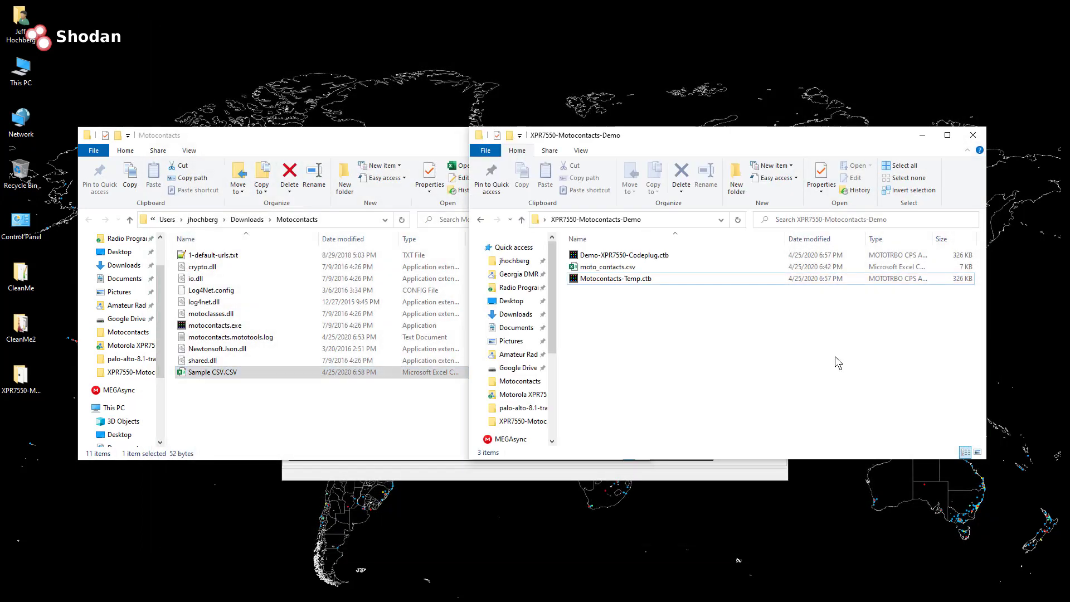
{"action": "double_click", "coordinate": [594, 271]}
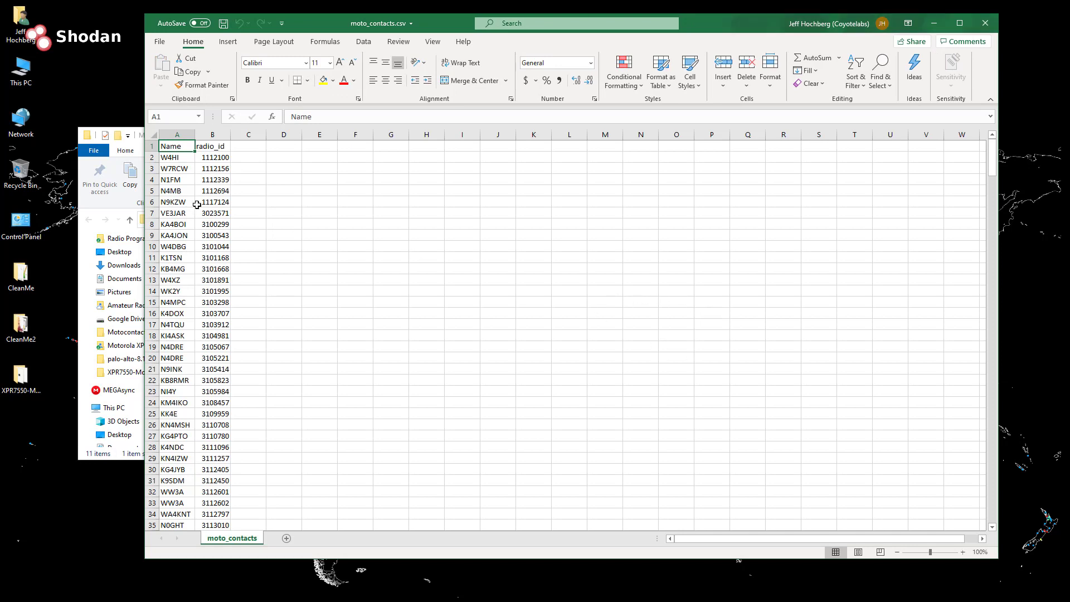
Autofit columns A and B, then select the Name and radio_id data down all contact rows
{"action": "double_click", "coordinate": [196, 135]}
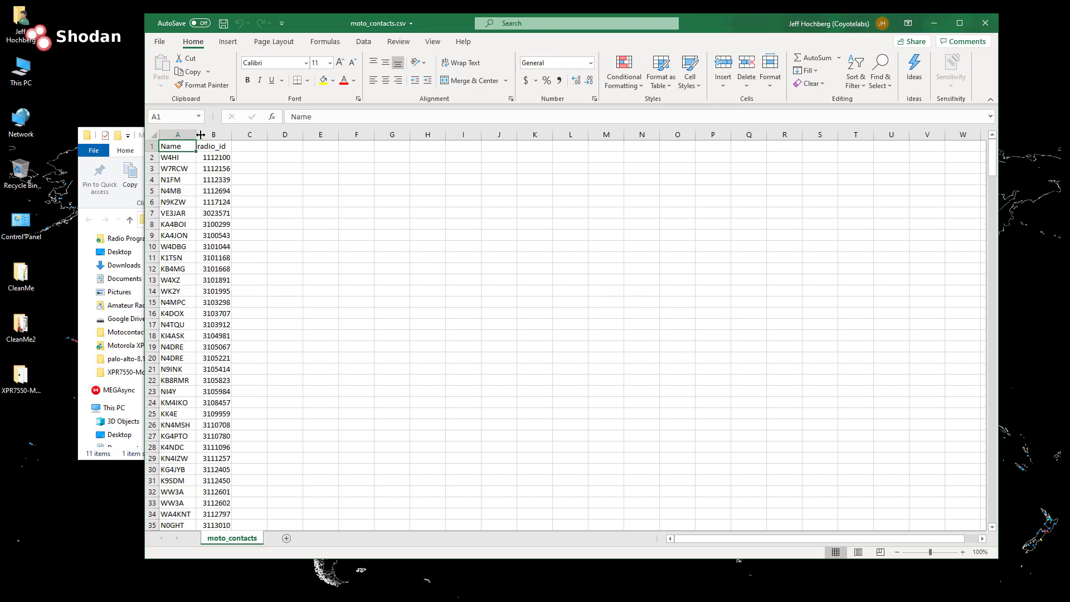
{"action": "double_click", "coordinate": [233, 135]}
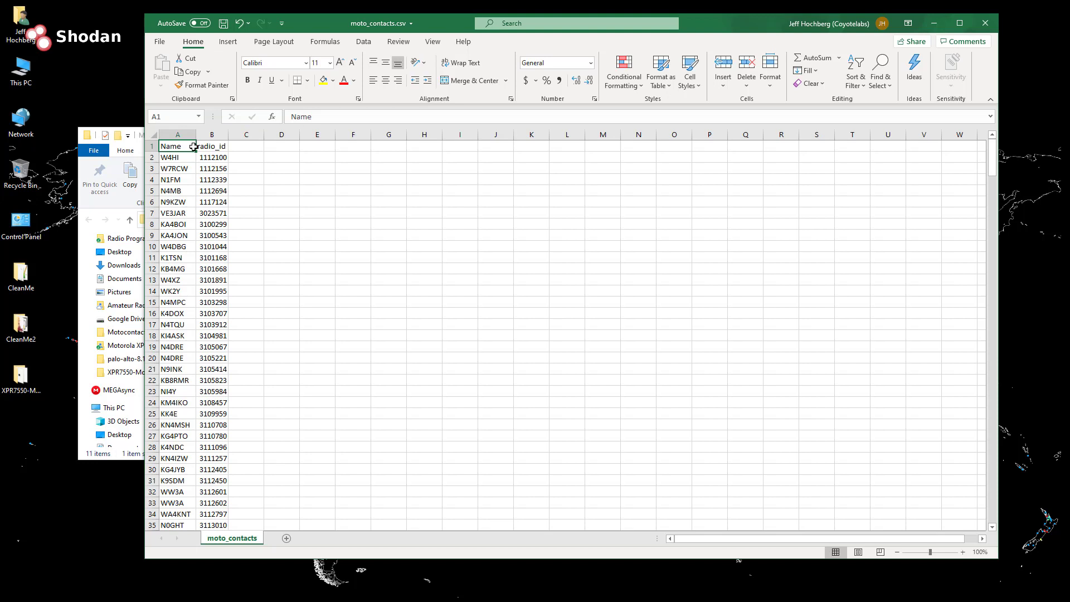
{"action": "left_click_drag", "start_coordinate": [169, 134], "coordinate": [216, 560]}
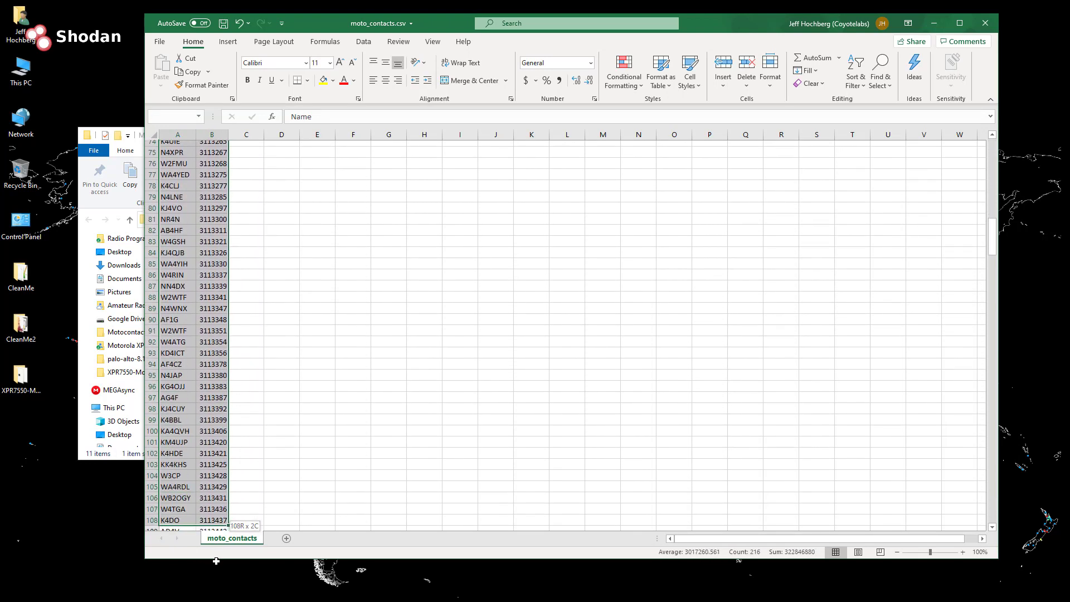
{"action": "left_click_drag", "start_coordinate": [216, 561], "coordinate": [216, 503]}
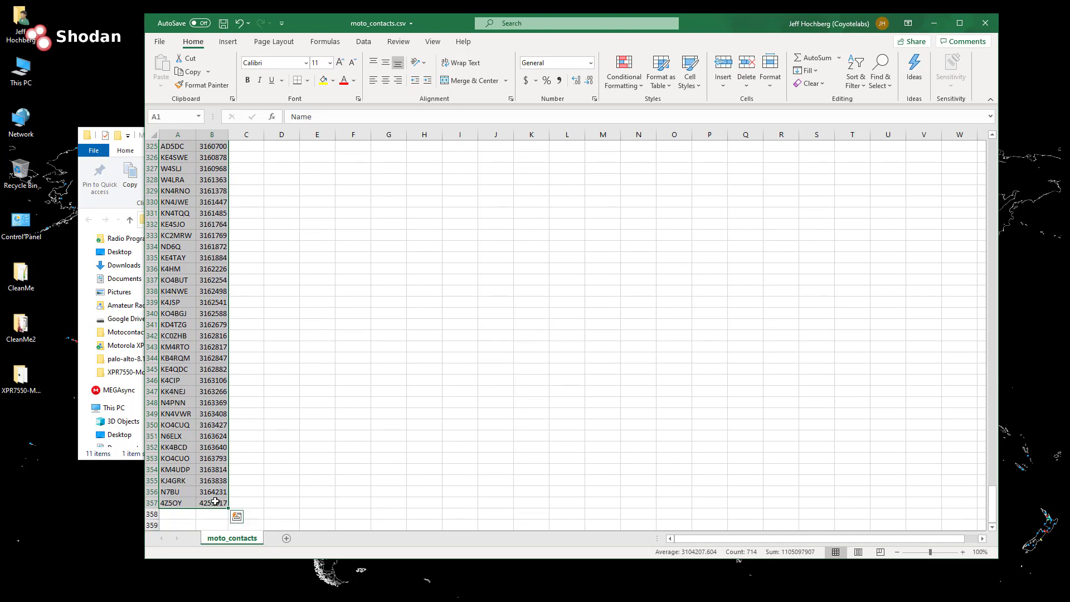
Custom-sort the contacts by Name A to Z and save moto_contacts.csv
{"action": "left_click", "coordinate": [853, 84]}
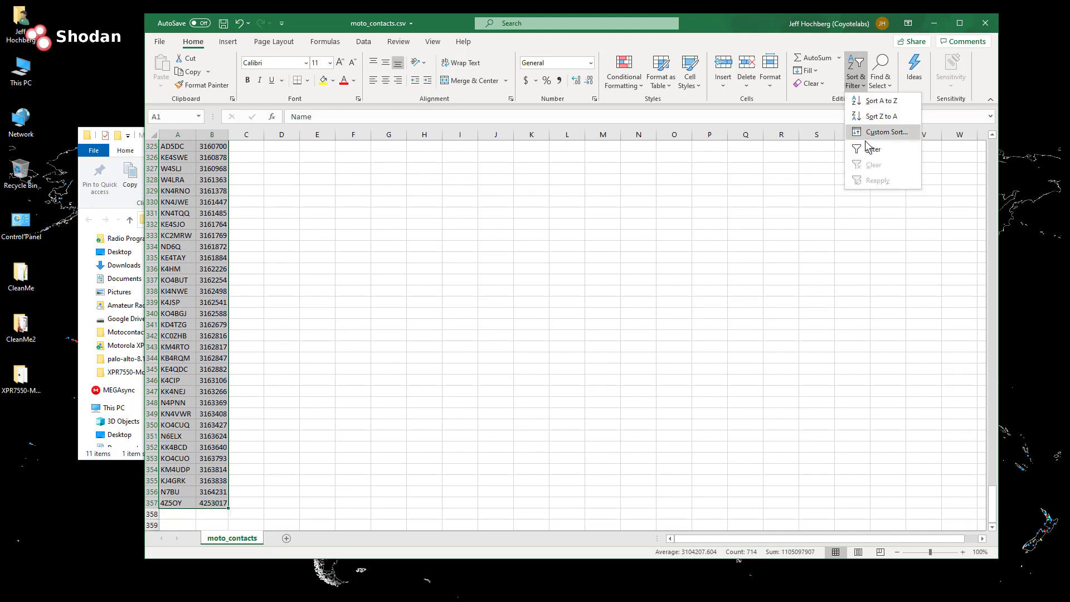
{"action": "left_click", "coordinate": [885, 133]}
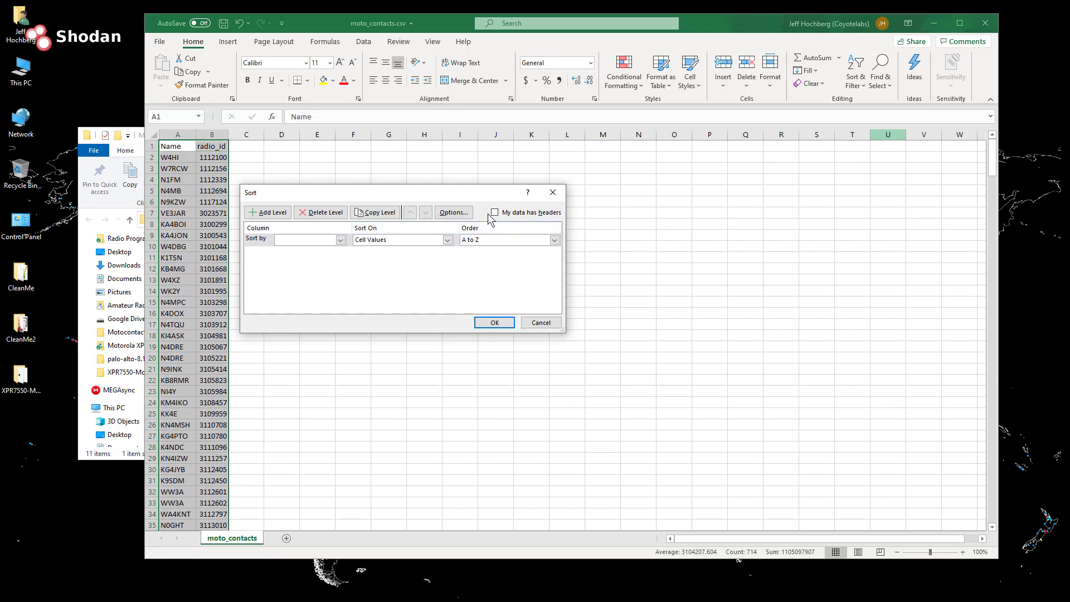
{"action": "left_click", "coordinate": [340, 240]}
{"action": "left_click", "coordinate": [323, 251]}
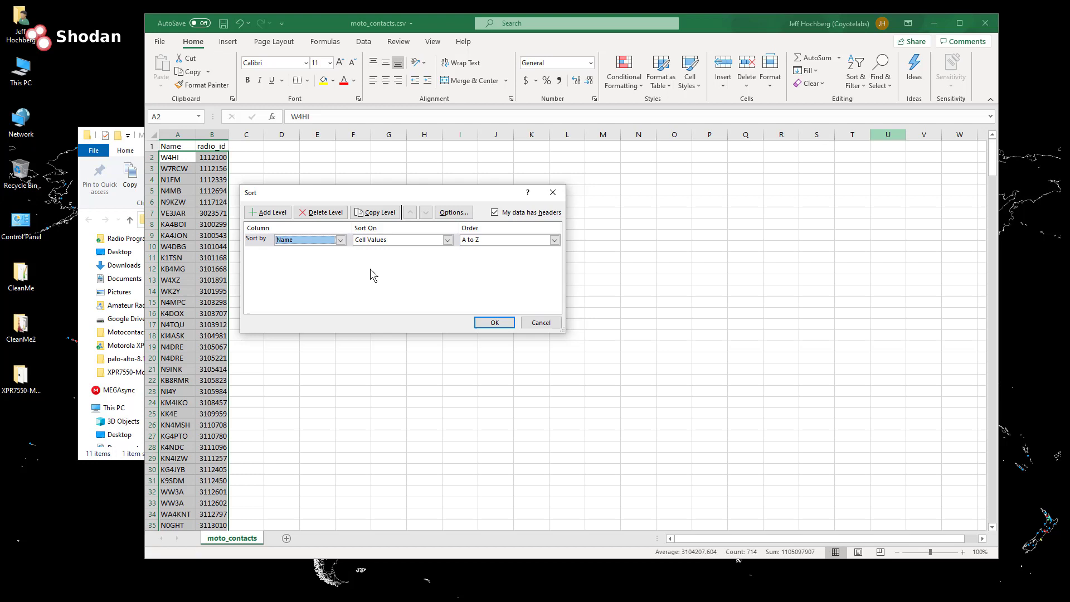
{"action": "left_click", "coordinate": [495, 323]}
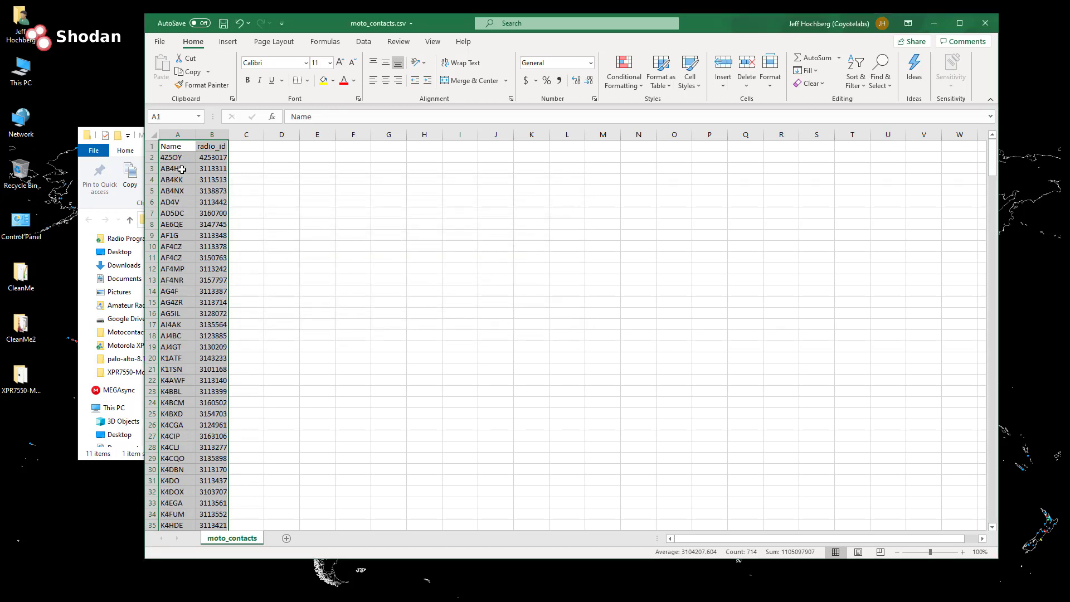
{"action": "left_click", "coordinate": [178, 145]}
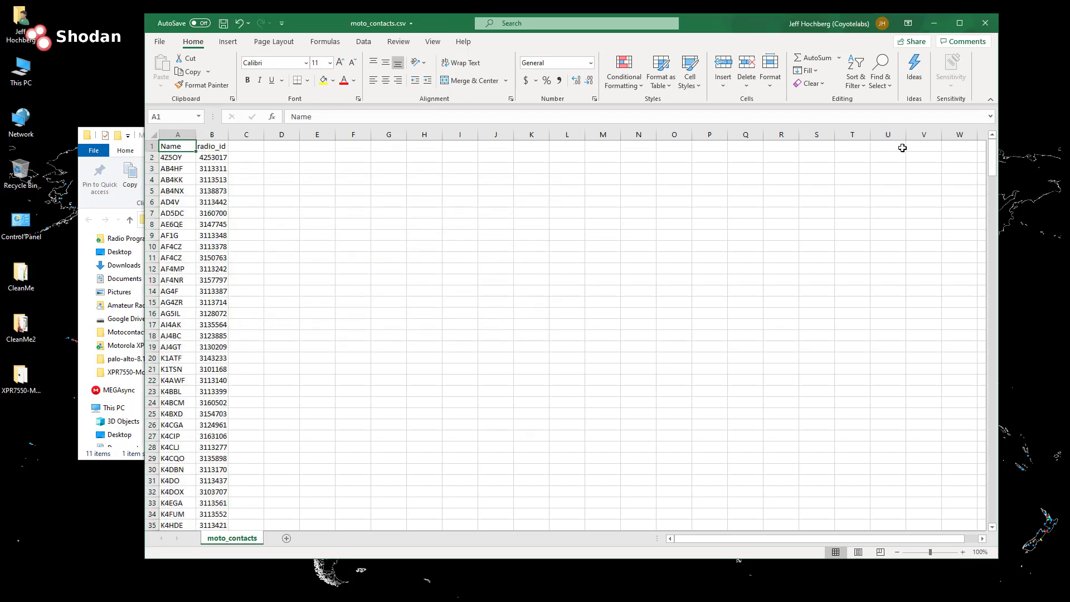
{"action": "mouse_move", "coordinate": [996, 165]}
{"action": "left_mouse_down"}
{"action": "mouse_move", "coordinate": [997, 257]}
{"action": "mouse_move", "coordinate": [969, 386]}
{"action": "mouse_move", "coordinate": [976, 515]}
{"action": "mouse_move", "coordinate": [992, 147]}
{"action": "left_mouse_up"}
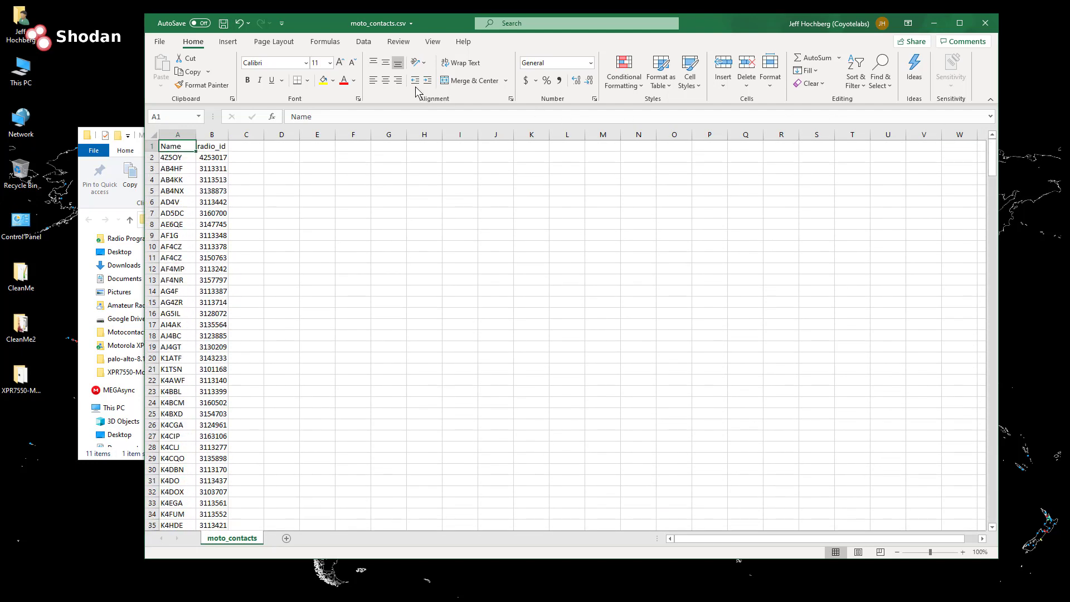
{"action": "left_click", "coordinate": [224, 24]}
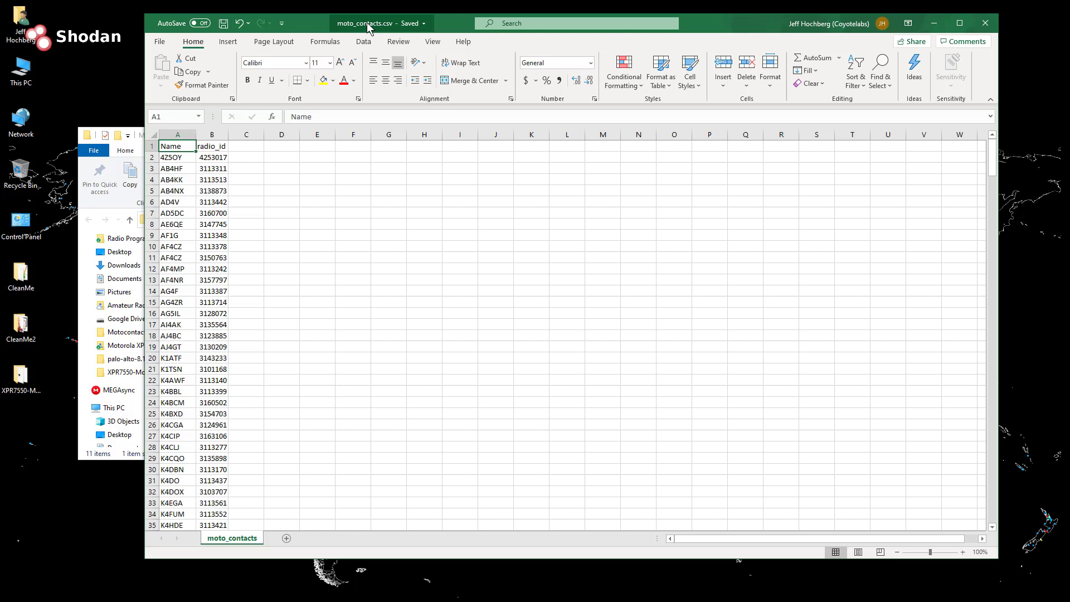
Close the spreadsheet and switch back to Moto Contacts
{"action": "left_click", "coordinate": [985, 24]}
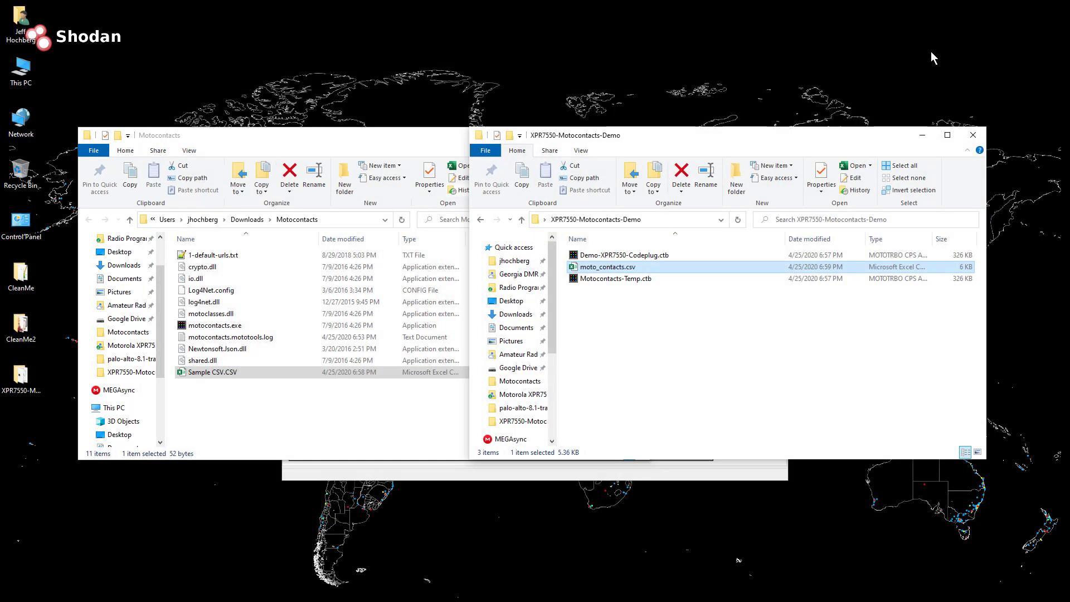
{"action": "key", "text": "alt+Tab"}
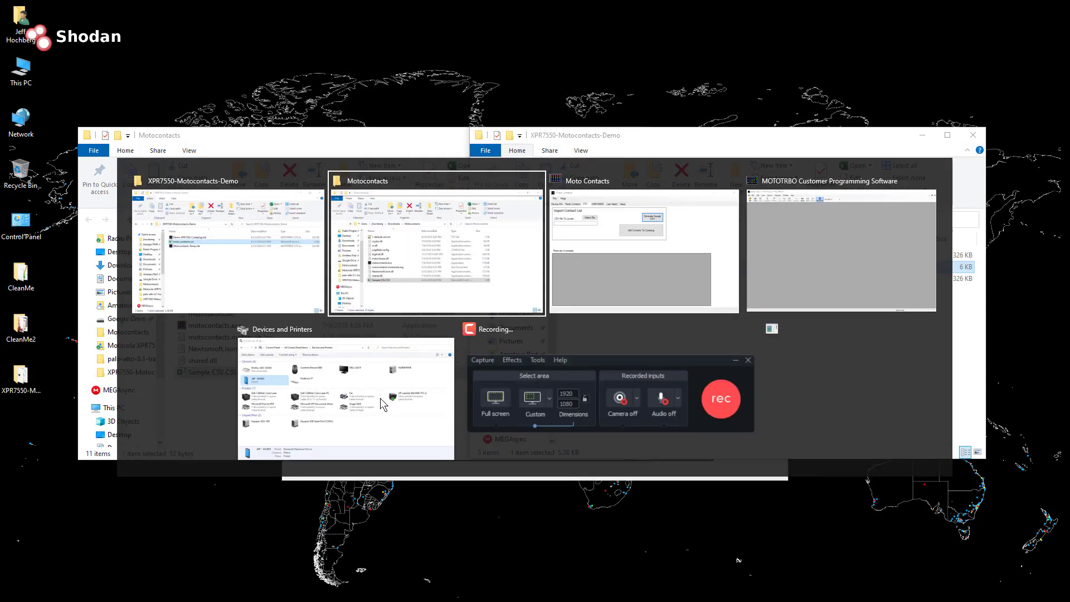
{"action": "key", "text": "alt+Tab"}
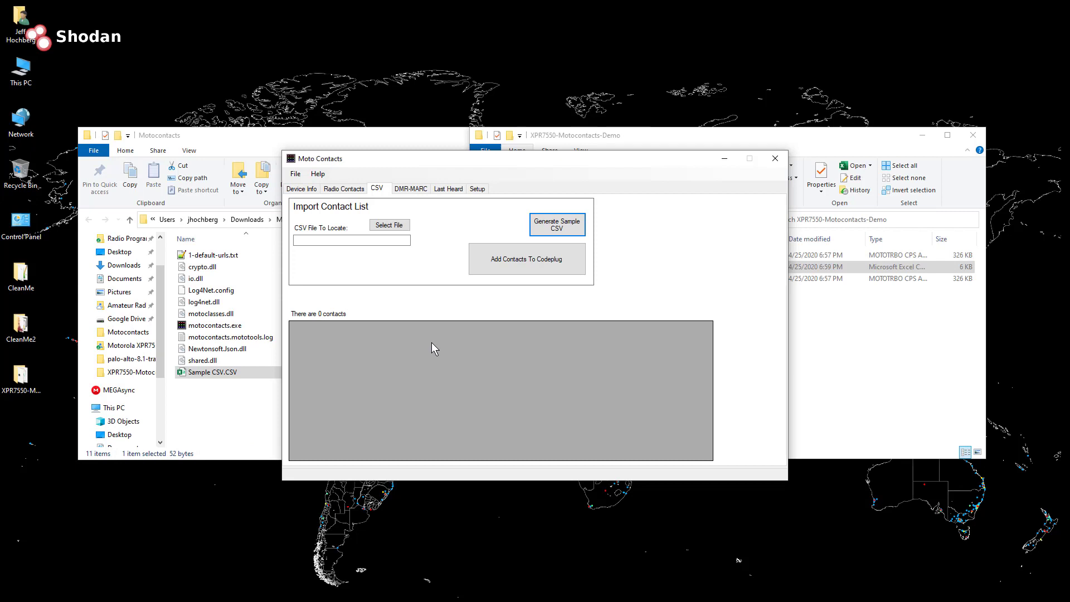
Open Motocontacts-Temp.ctb from Desktop\XPR7550-Motocontacts-Demo as the codeplug
{"action": "left_click", "coordinate": [299, 174]}
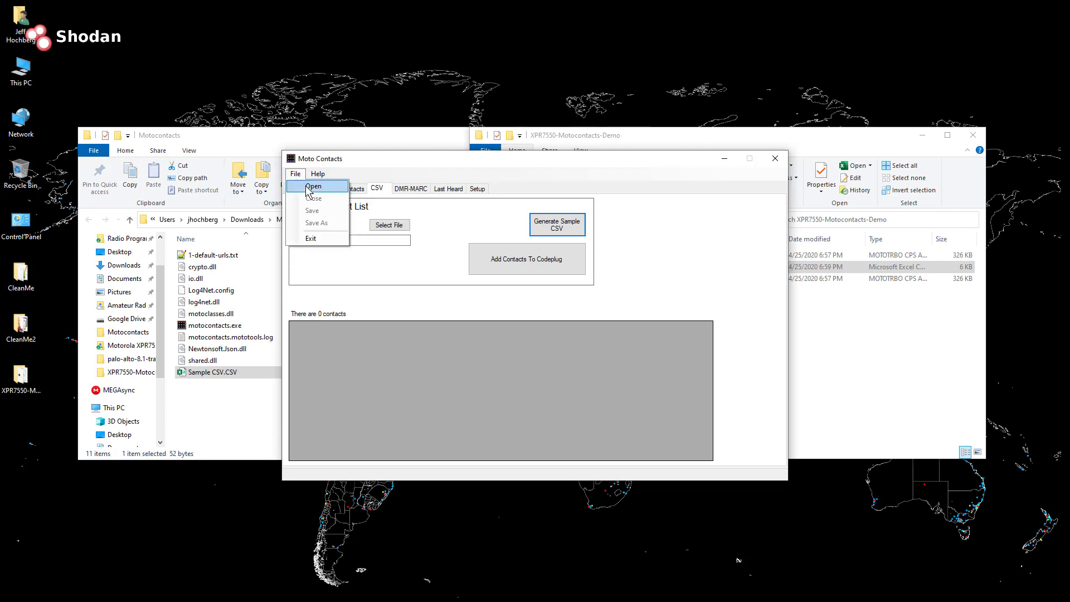
{"action": "left_click", "coordinate": [308, 188]}
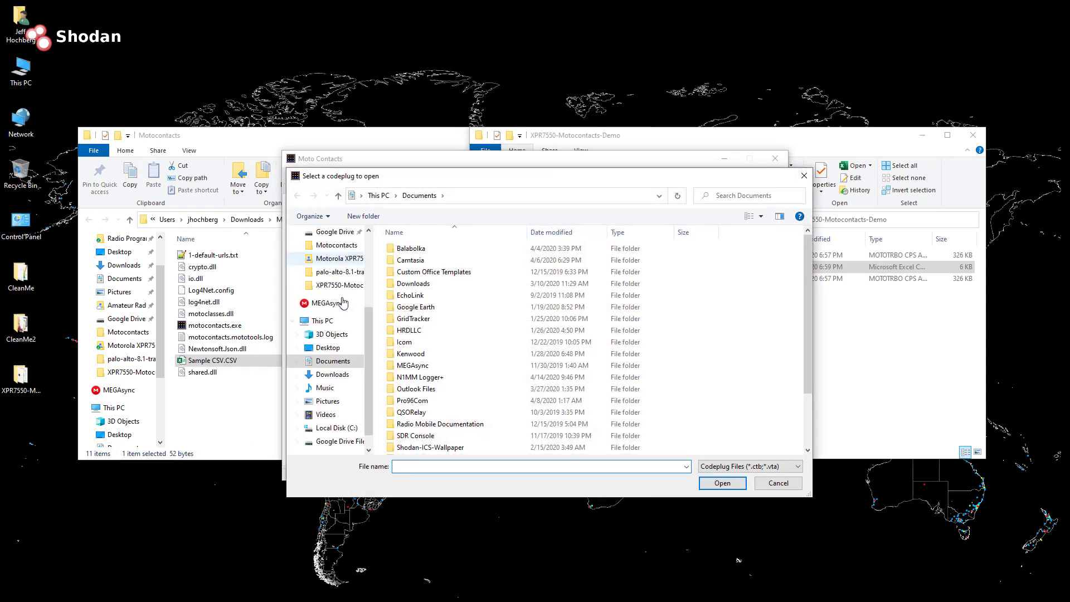
{"action": "left_click", "coordinate": [326, 349]}
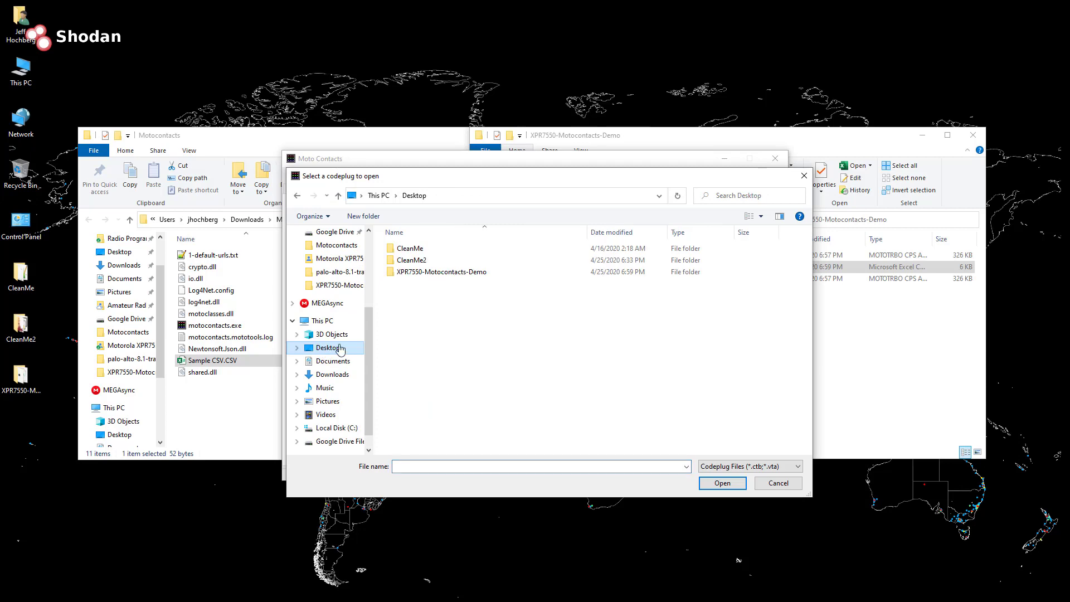
{"action": "double_click", "coordinate": [429, 273]}
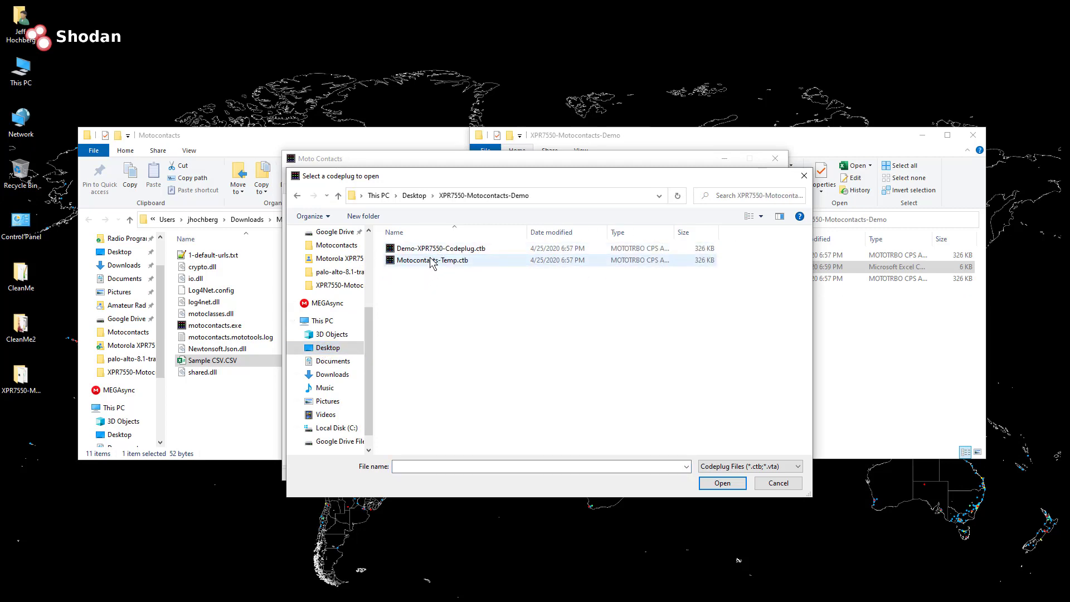
{"action": "left_click", "coordinate": [433, 262]}
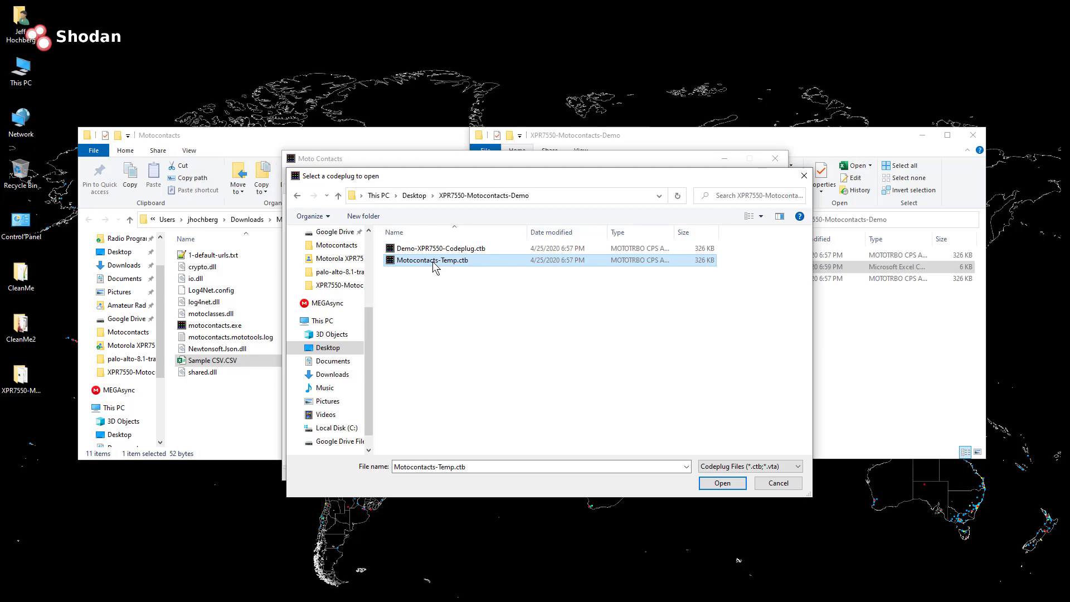
{"action": "left_click", "coordinate": [714, 484]}
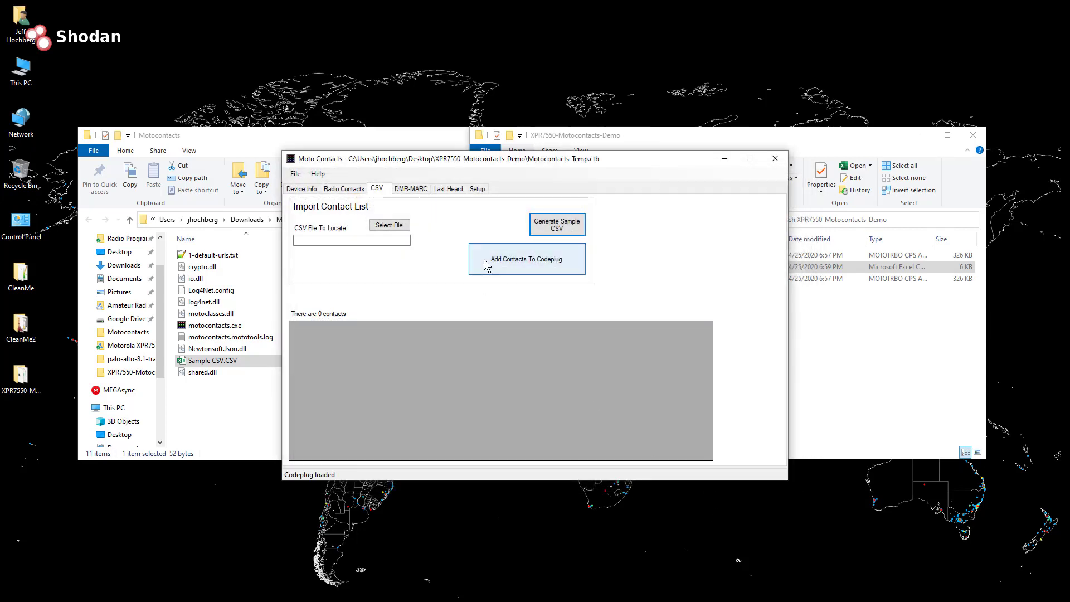
Import the 356 contacts from Desktop\XPR7550-Motocontacts-Demo\moto_contacts.csv into the codeplug
{"action": "left_click", "coordinate": [389, 225]}
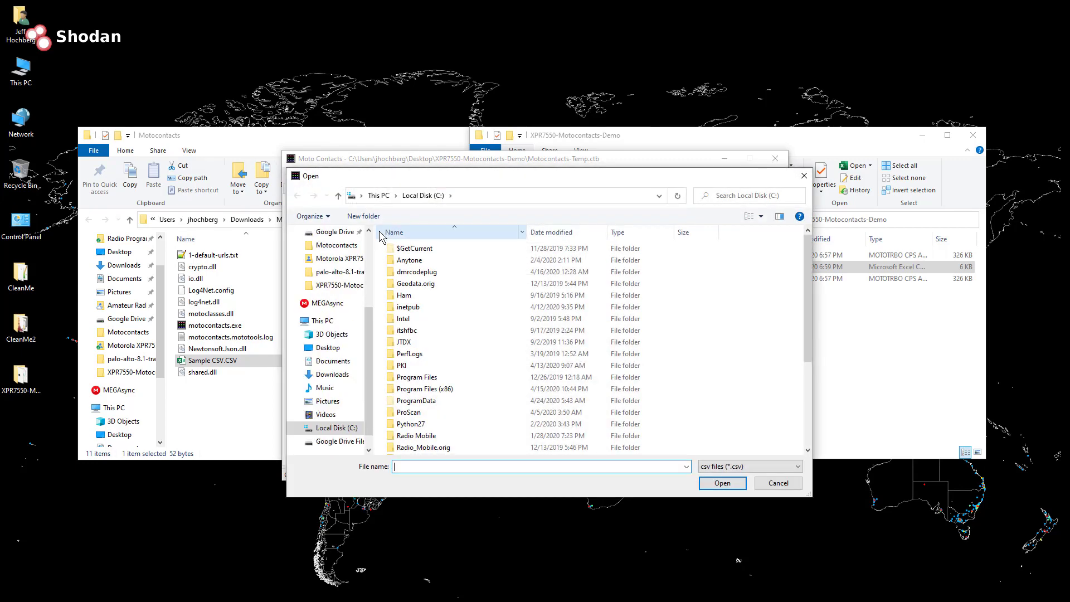
{"action": "left_click", "coordinate": [325, 351]}
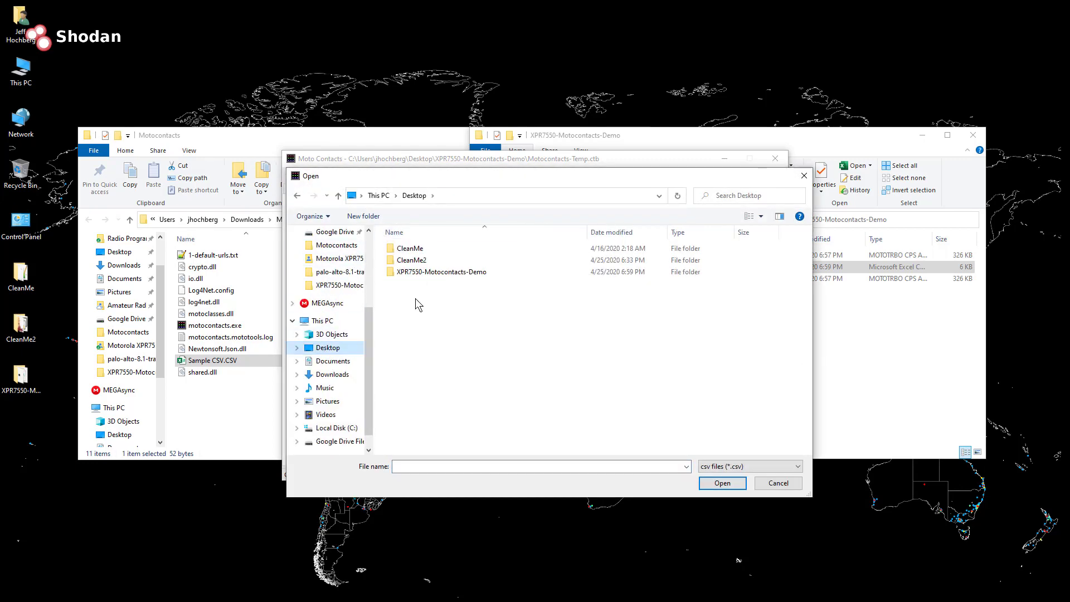
{"action": "double_click", "coordinate": [435, 272]}
{"action": "double_click", "coordinate": [439, 248]}
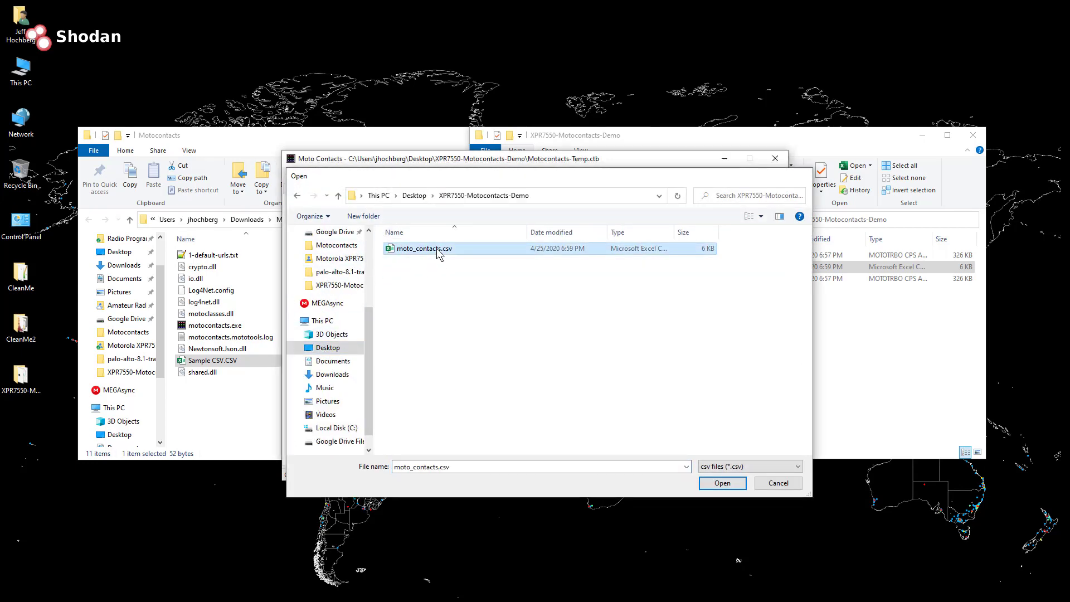
{"action": "left_click", "coordinate": [536, 262]}
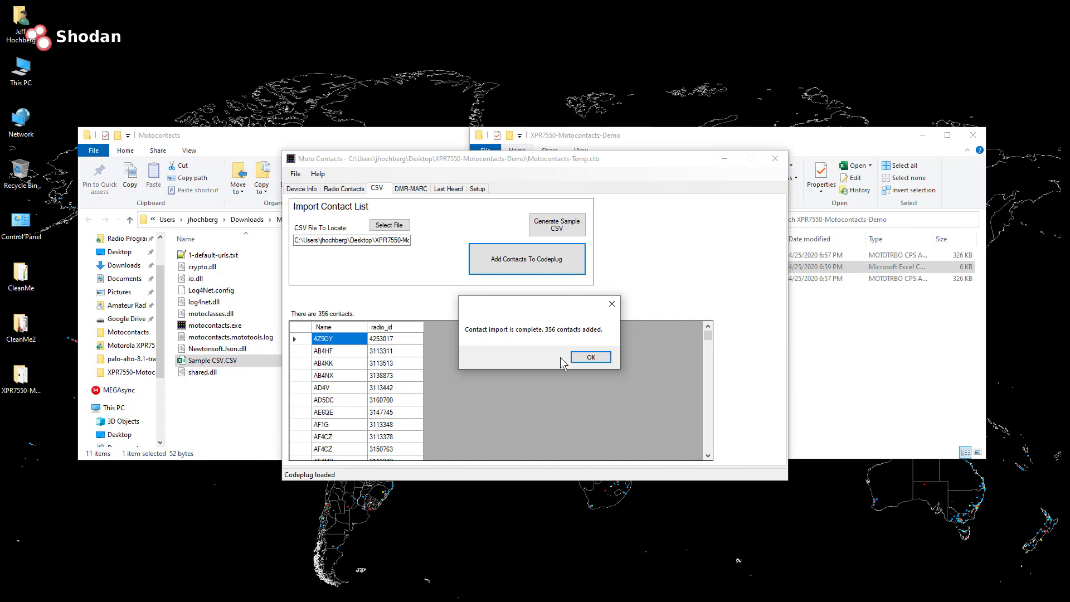
{"action": "left_click", "coordinate": [586, 359]}
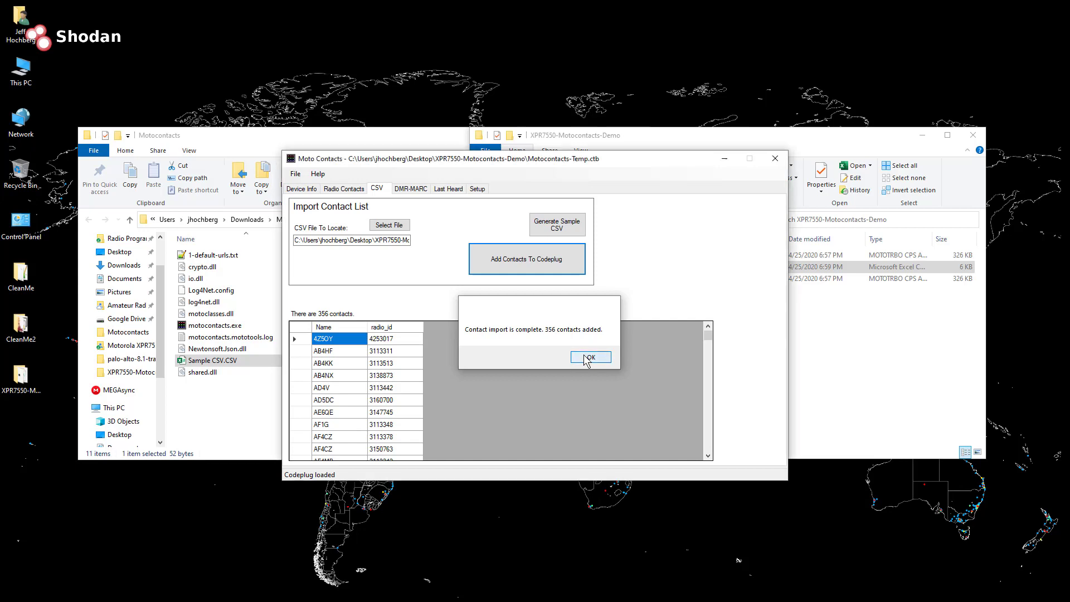
Save the updated Motocontacts-Temp.ctb contacts codeplug
{"action": "left_click", "coordinate": [296, 174]}
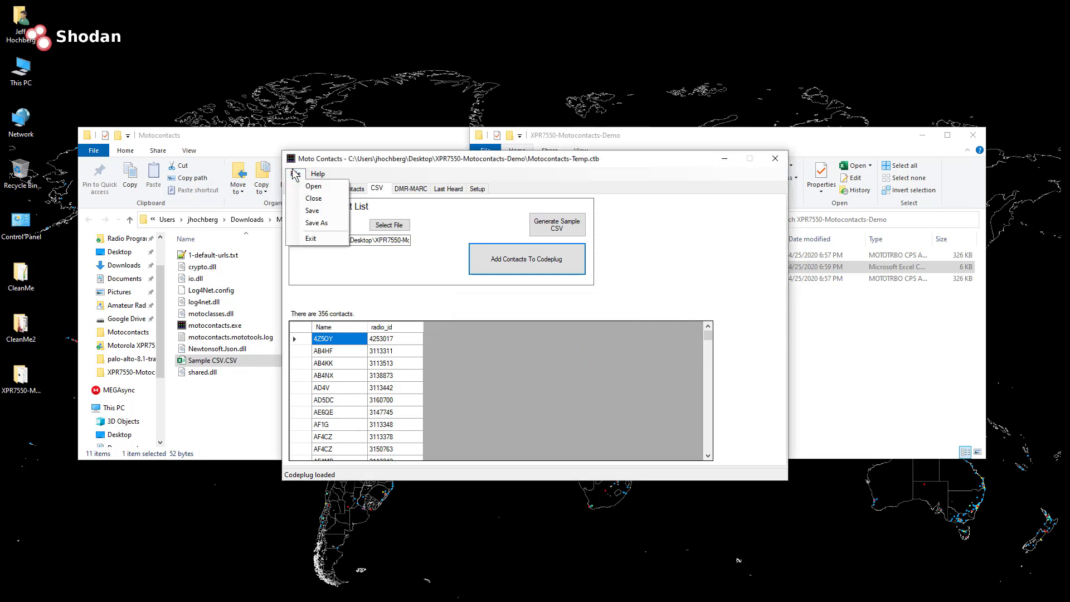
{"action": "left_click", "coordinate": [312, 212]}
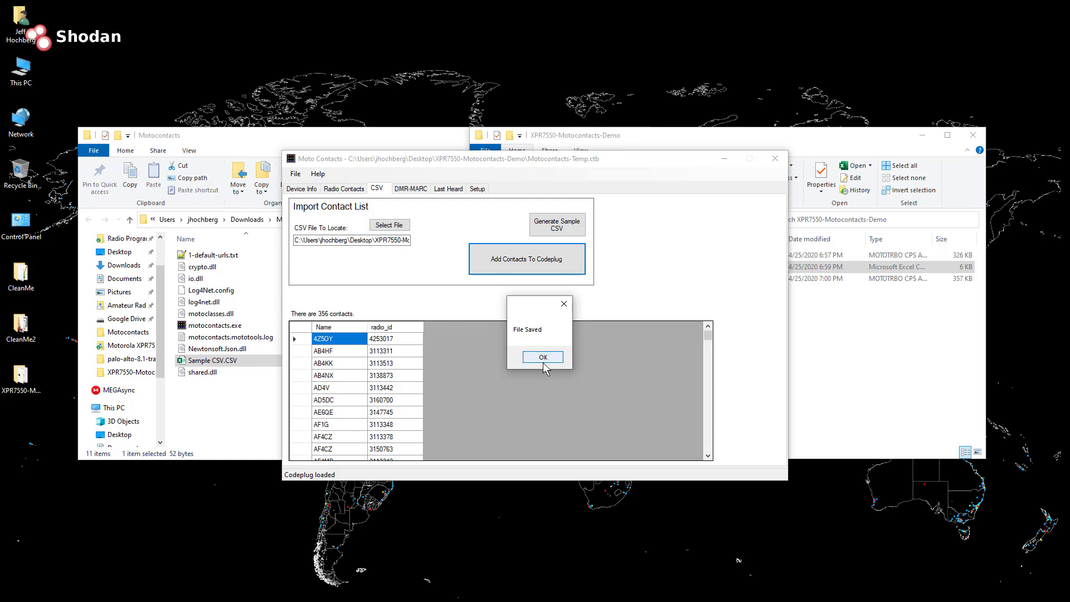
{"action": "left_click", "coordinate": [541, 357]}
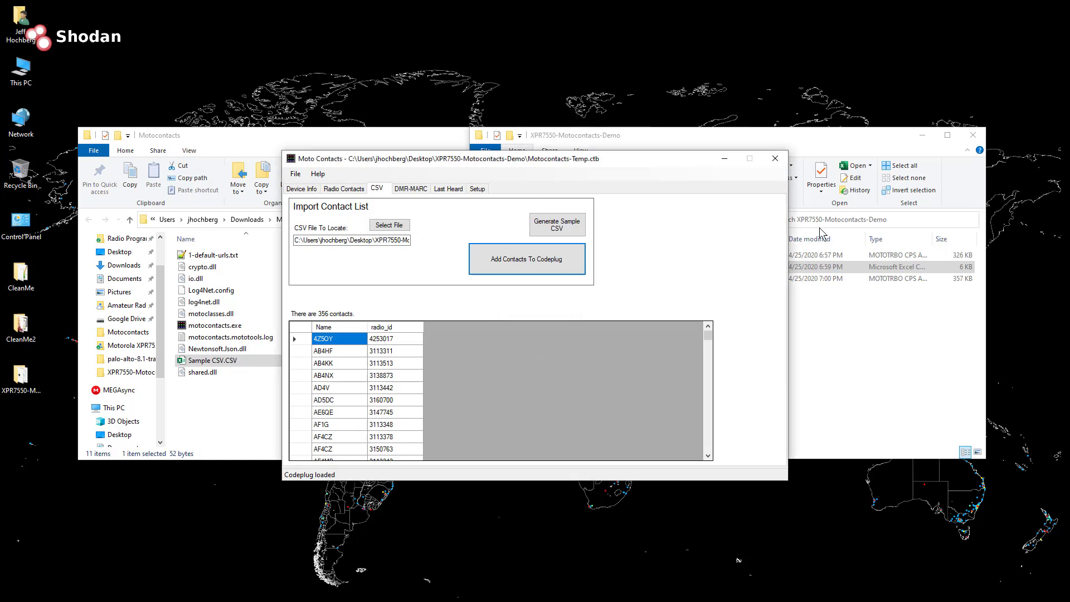
Close Moto Contacts, open Motocontacts-Temp.ctb in CPS, and widen the tree pane
{"action": "left_click", "coordinate": [774, 159]}
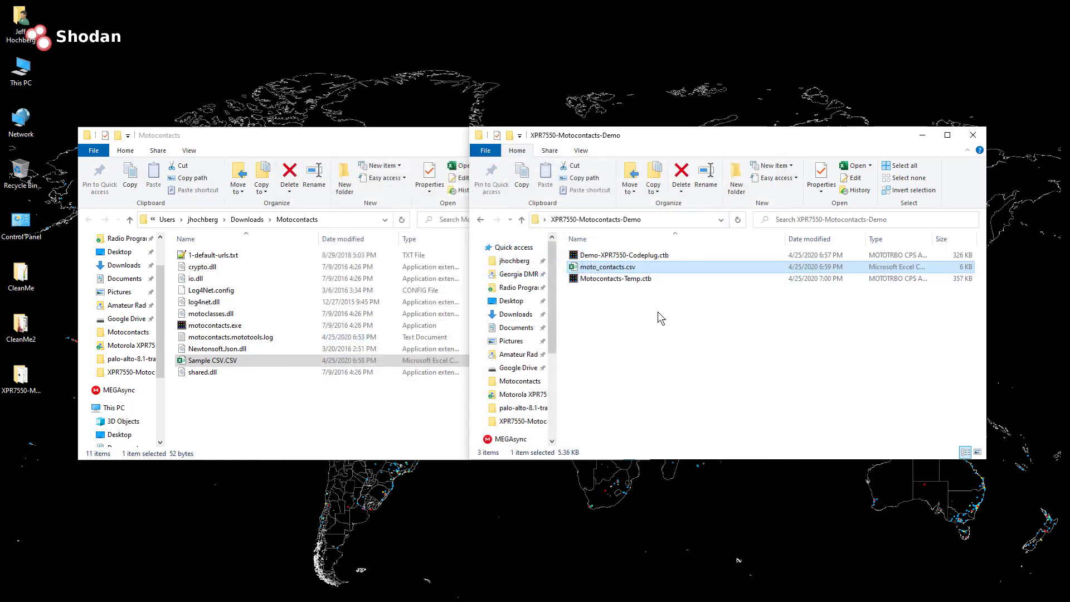
{"action": "double_click", "coordinate": [610, 281]}
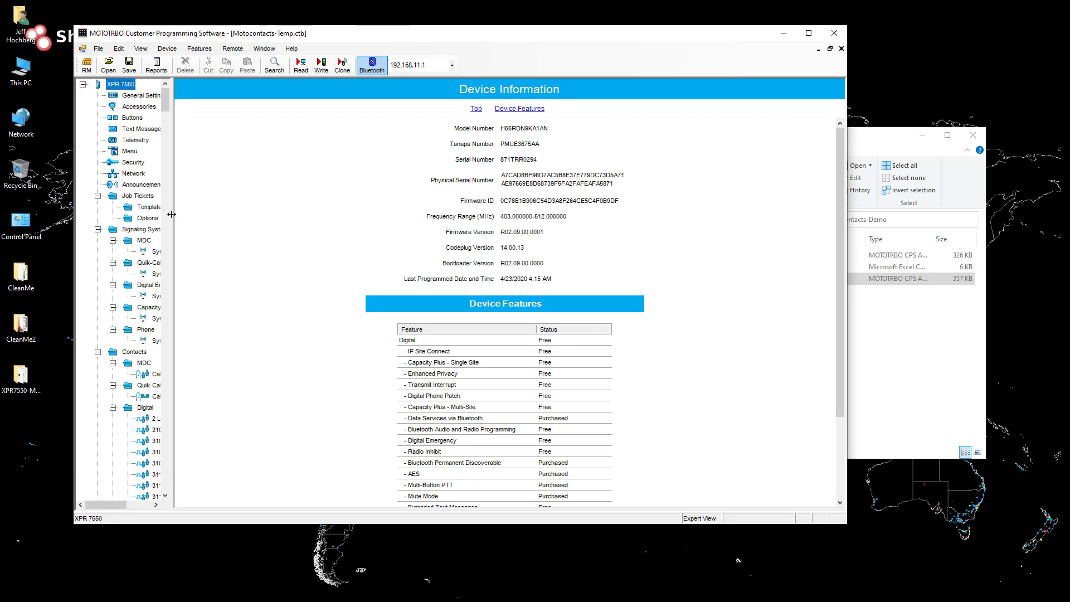
{"action": "left_click_drag", "start_coordinate": [171, 214], "coordinate": [203, 214]}
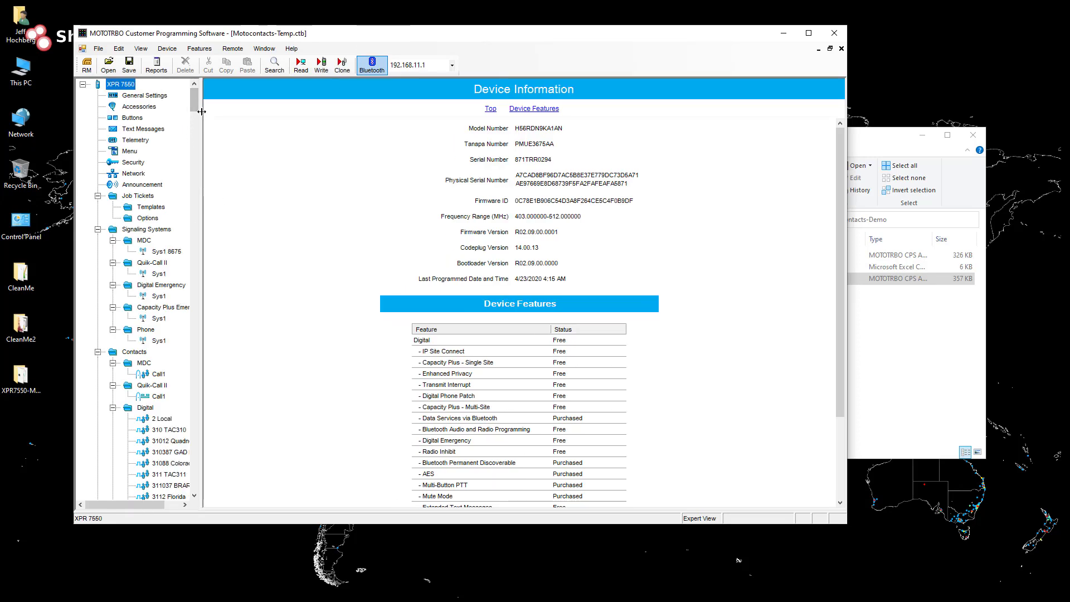
{"action": "left_click_drag", "start_coordinate": [202, 111], "coordinate": [279, 115]}
Sort Motocontacts-Temp's Digital contacts By Type so imported callsigns follow the talkgroups
{"action": "scroll", "coordinate": [274, 116], "scroll_direction": "down", "scroll_amount": 3}
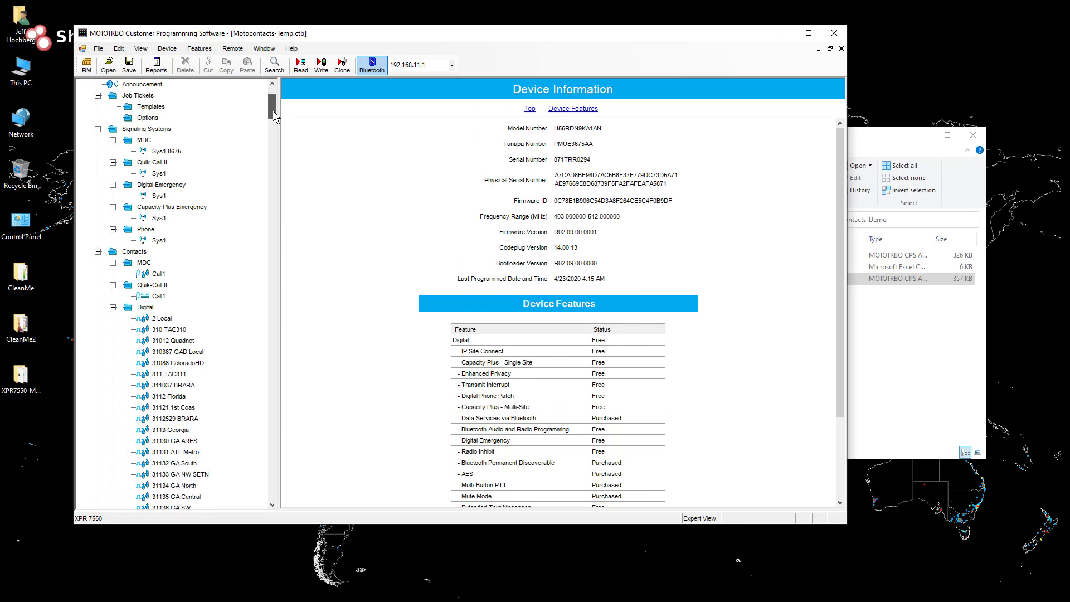
{"action": "scroll", "coordinate": [184, 145], "scroll_direction": "down", "scroll_amount": 20}
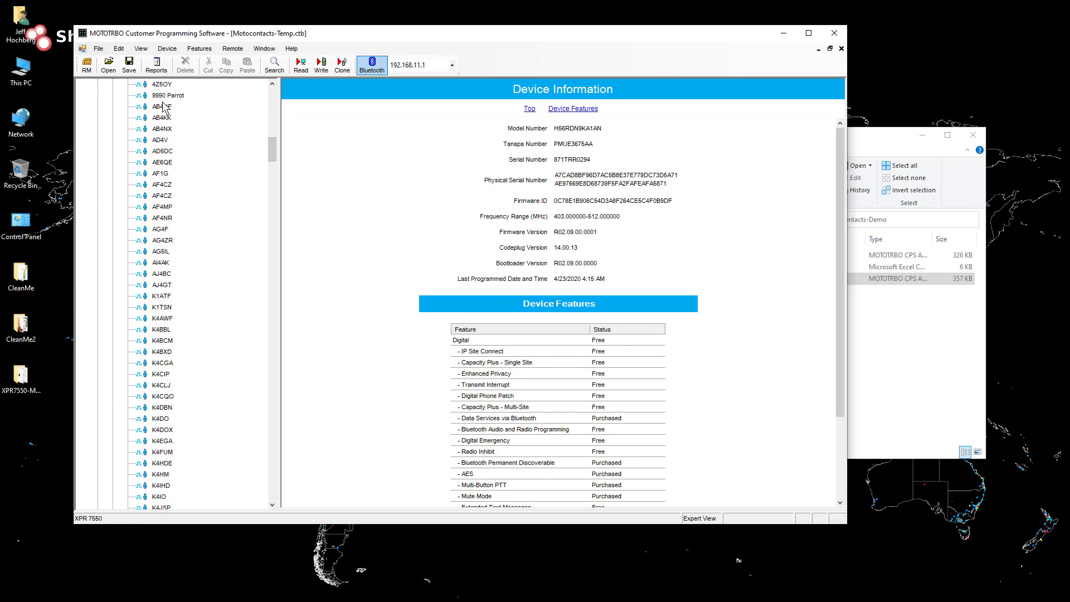
{"action": "scroll", "coordinate": [184, 156], "scroll_direction": "down", "scroll_amount": 16}
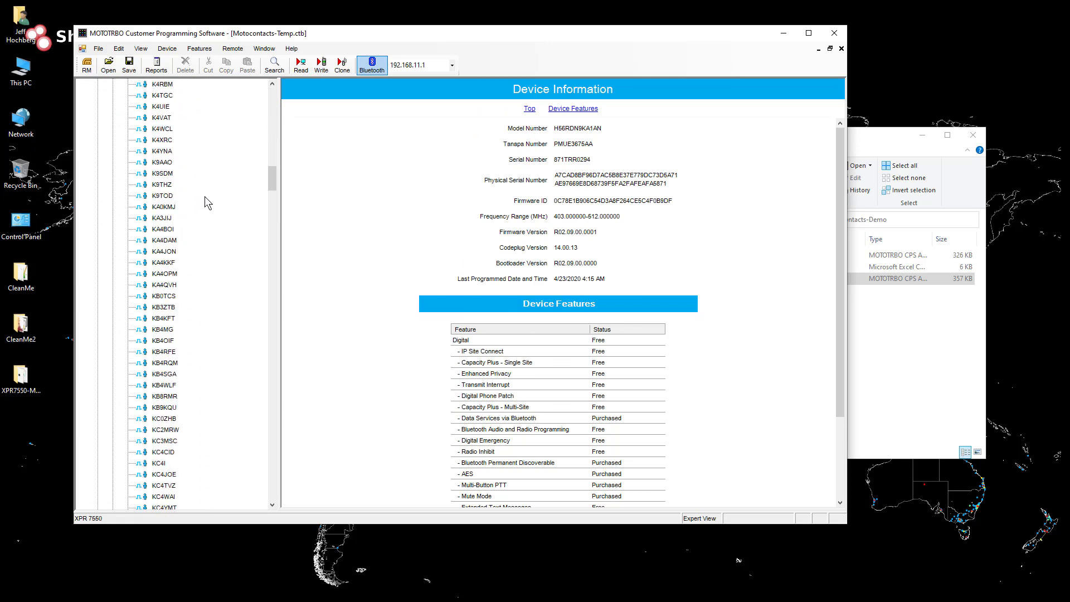
{"action": "scroll", "coordinate": [205, 197], "scroll_direction": "down", "scroll_amount": 16}
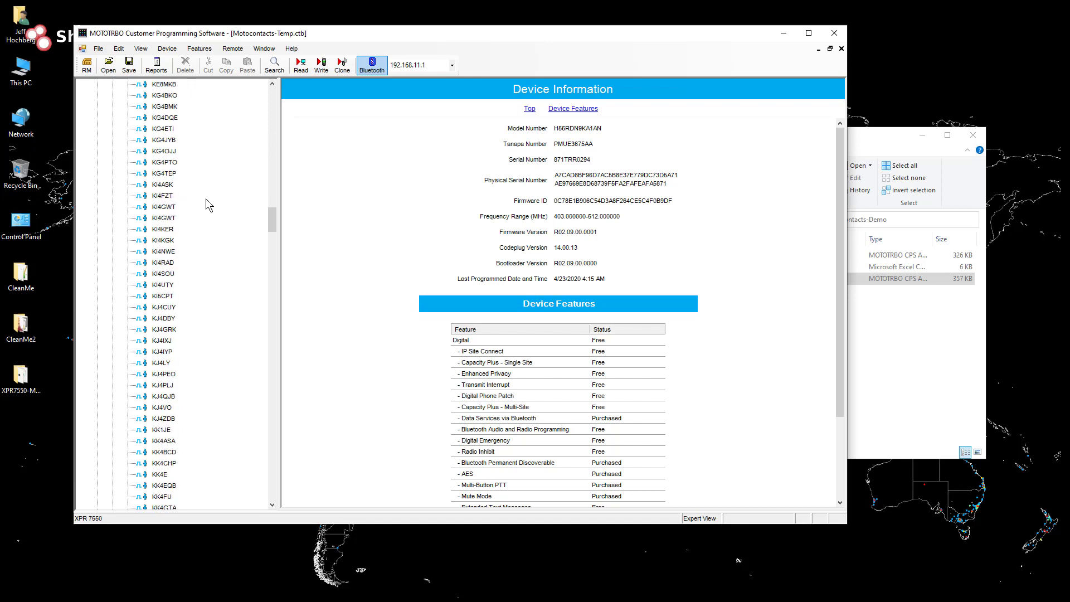
{"action": "scroll", "coordinate": [206, 199], "scroll_direction": "down", "scroll_amount": 15}
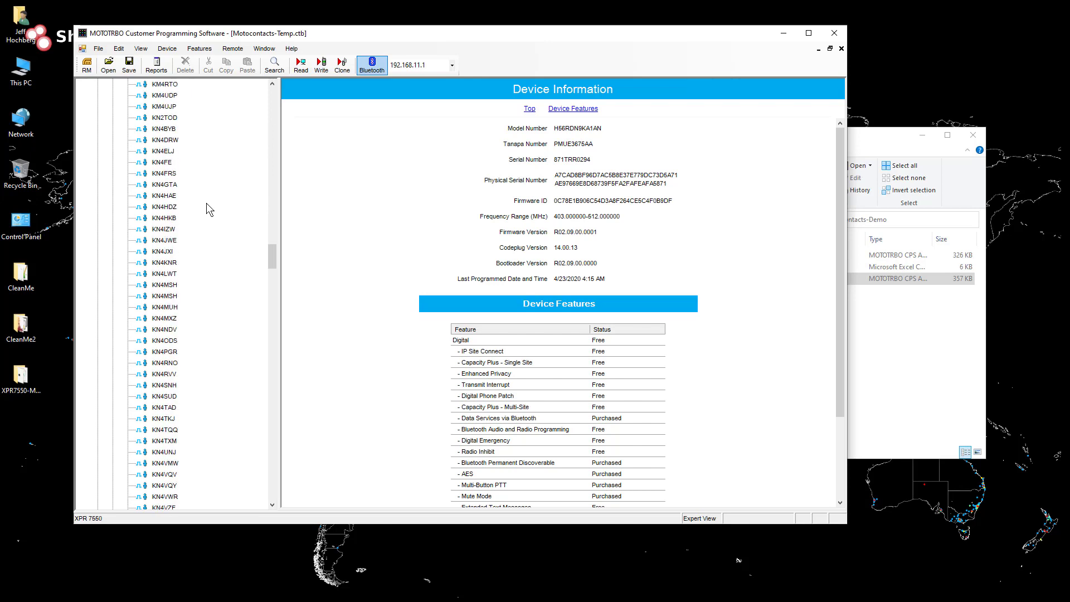
{"action": "scroll", "coordinate": [207, 204], "scroll_direction": "down", "scroll_amount": 15}
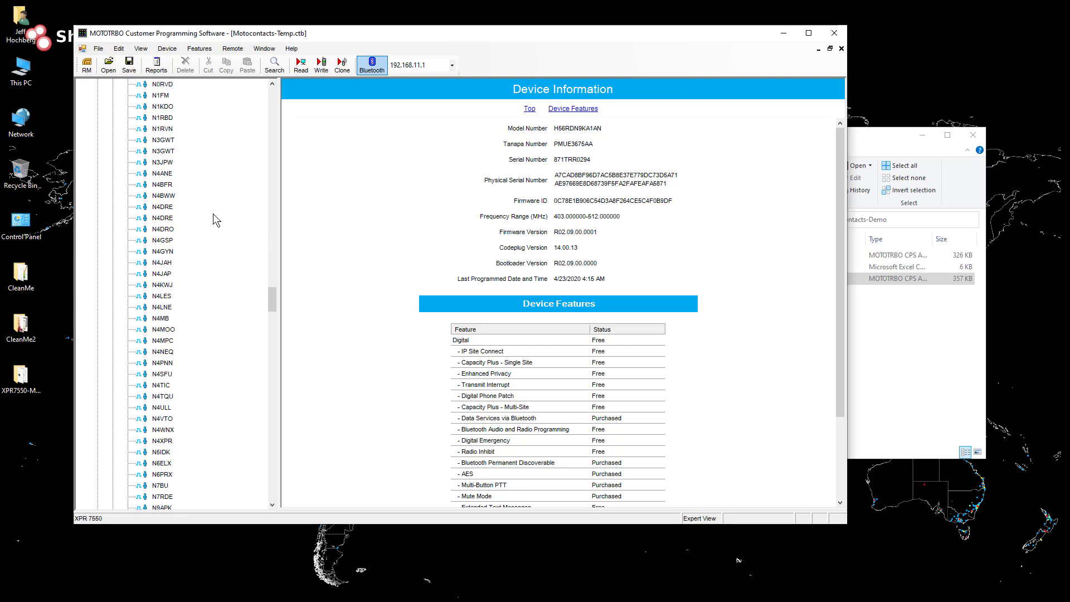
{"action": "scroll", "coordinate": [214, 217], "scroll_direction": "down", "scroll_amount": 8}
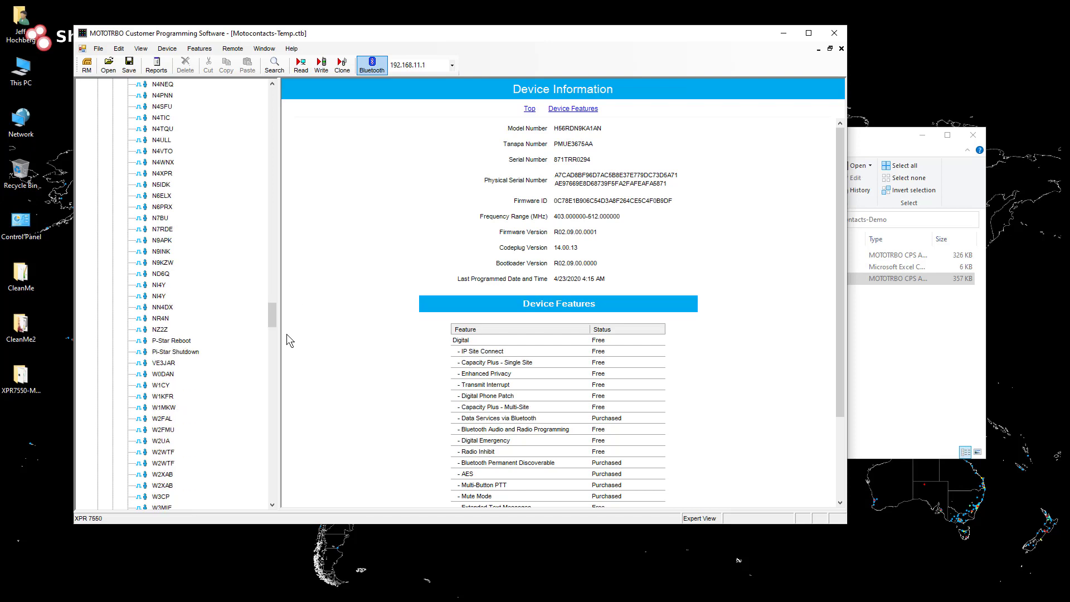
{"action": "left_click_drag", "start_coordinate": [277, 323], "coordinate": [281, 121]}
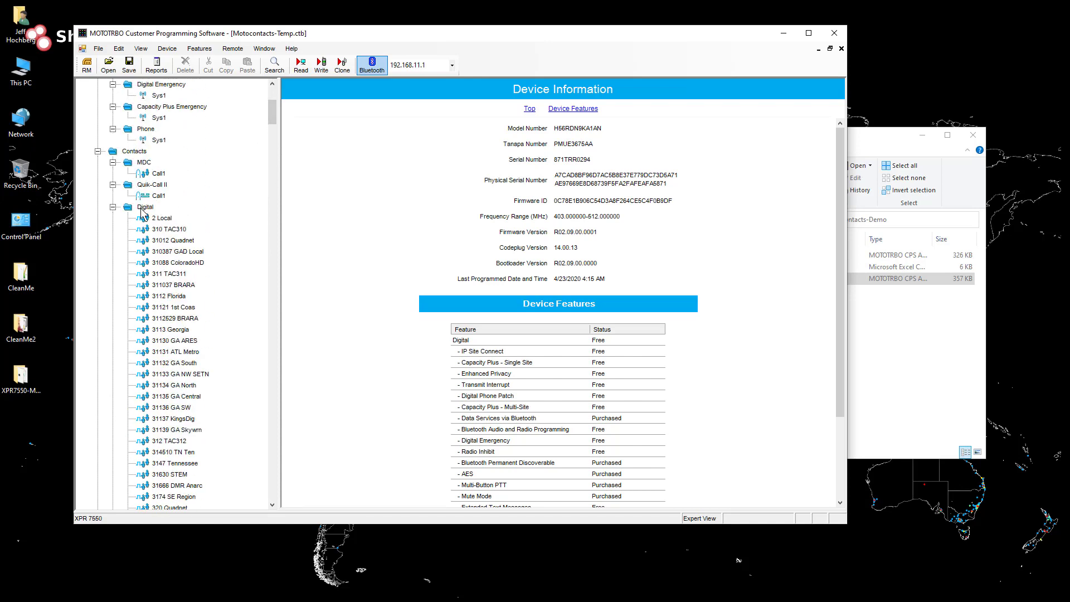
{"action": "left_click", "coordinate": [145, 207]}
{"action": "right_click", "coordinate": [144, 213]}
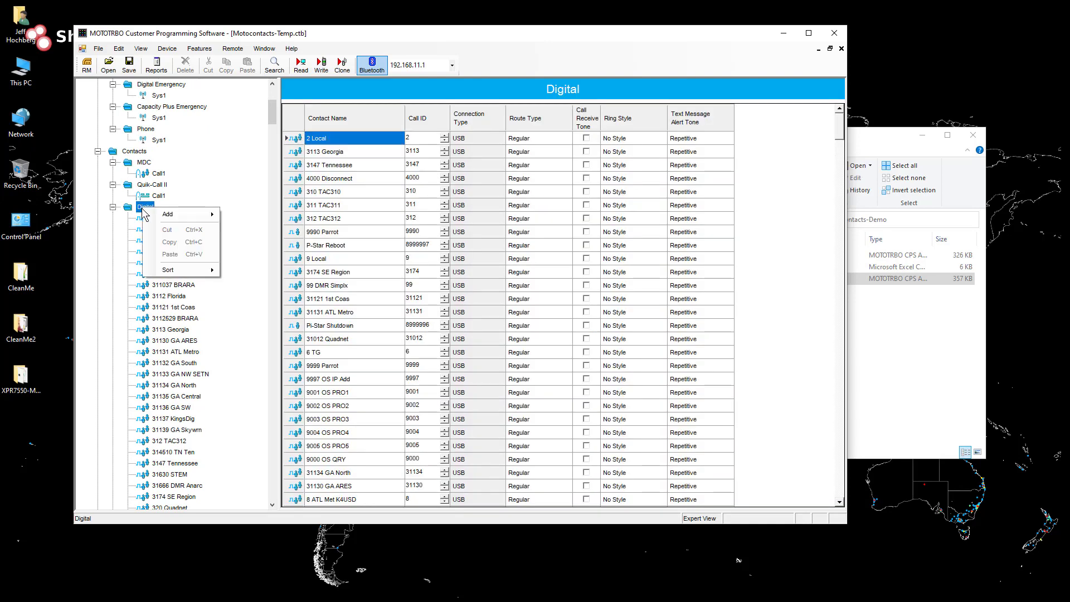
{"action": "mouse_move", "coordinate": [195, 269]}
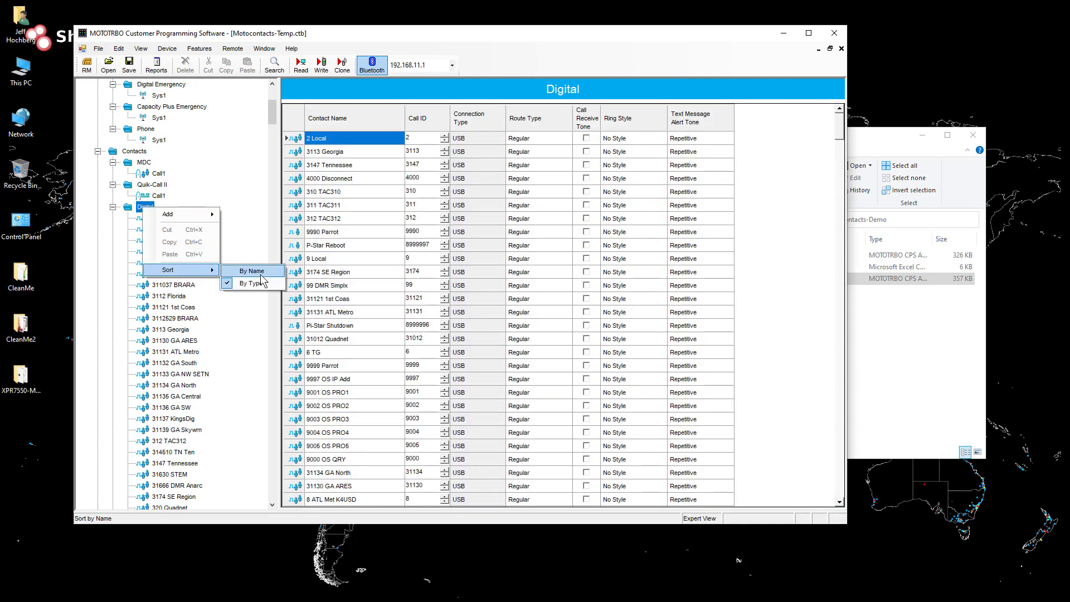
{"action": "left_click", "coordinate": [262, 283]}
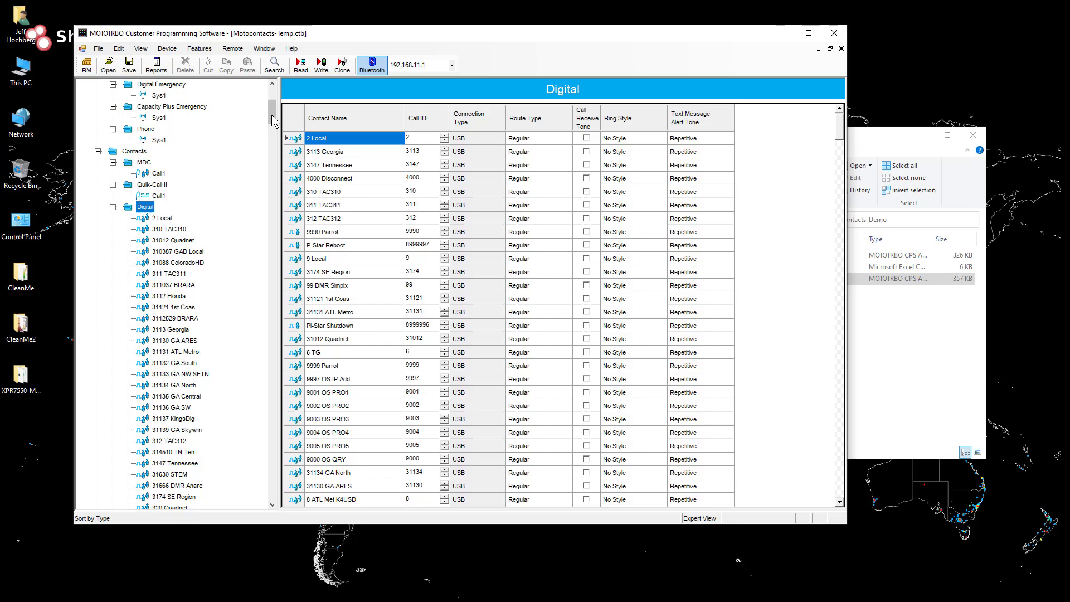
{"action": "left_click_drag", "start_coordinate": [274, 116], "coordinate": [296, 99]}
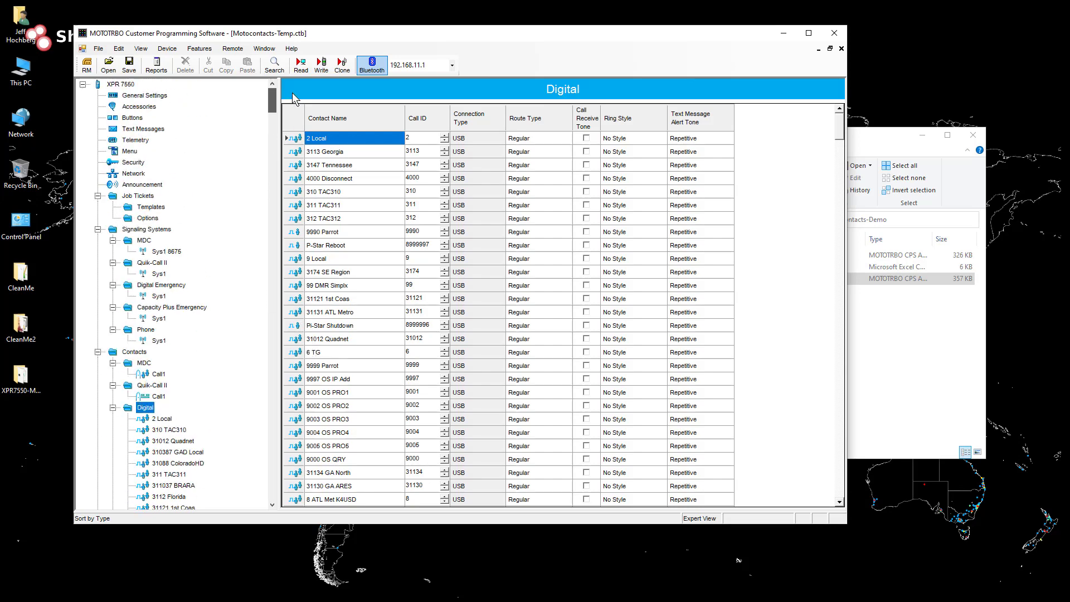
Restore the codeplug window and resize it narrower and taller, moved up and left
{"action": "left_click", "coordinate": [830, 48]}
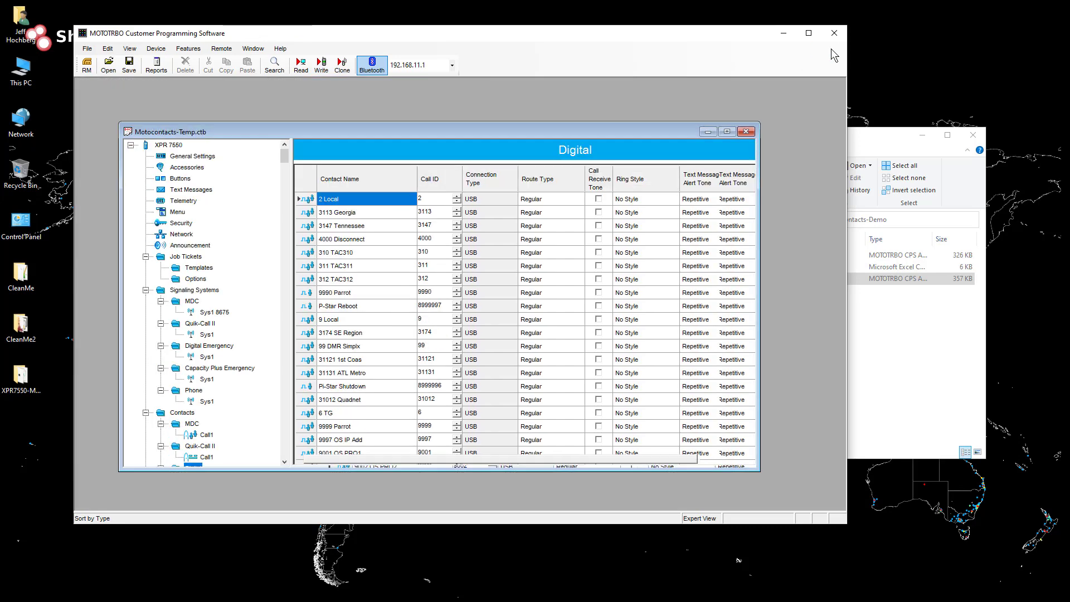
{"action": "left_click_drag", "start_coordinate": [645, 130], "coordinate": [614, 92]}
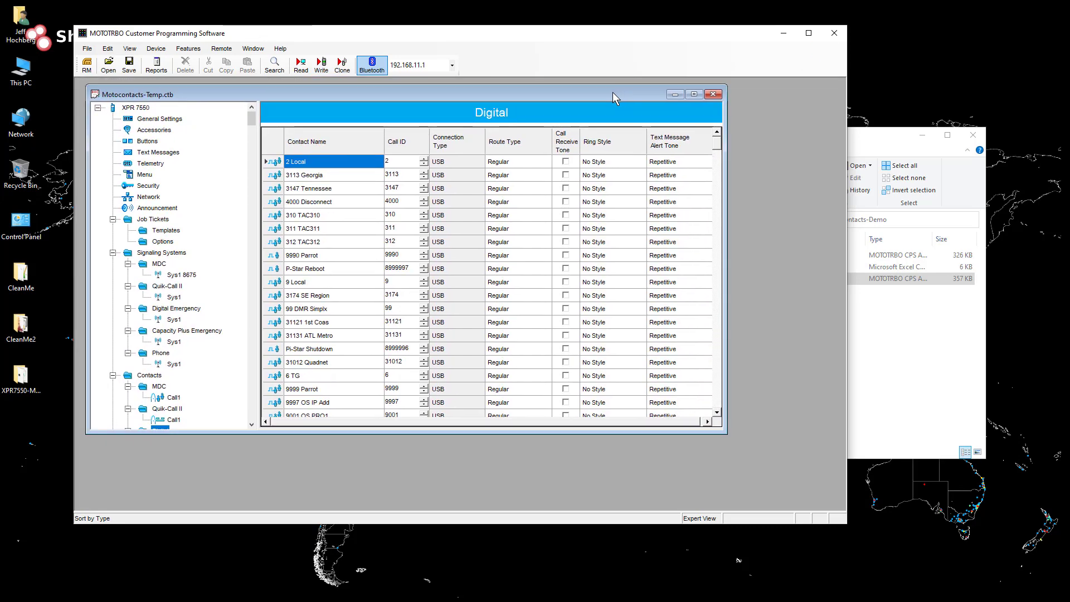
{"action": "left_click_drag", "start_coordinate": [721, 434], "coordinate": [517, 506]}
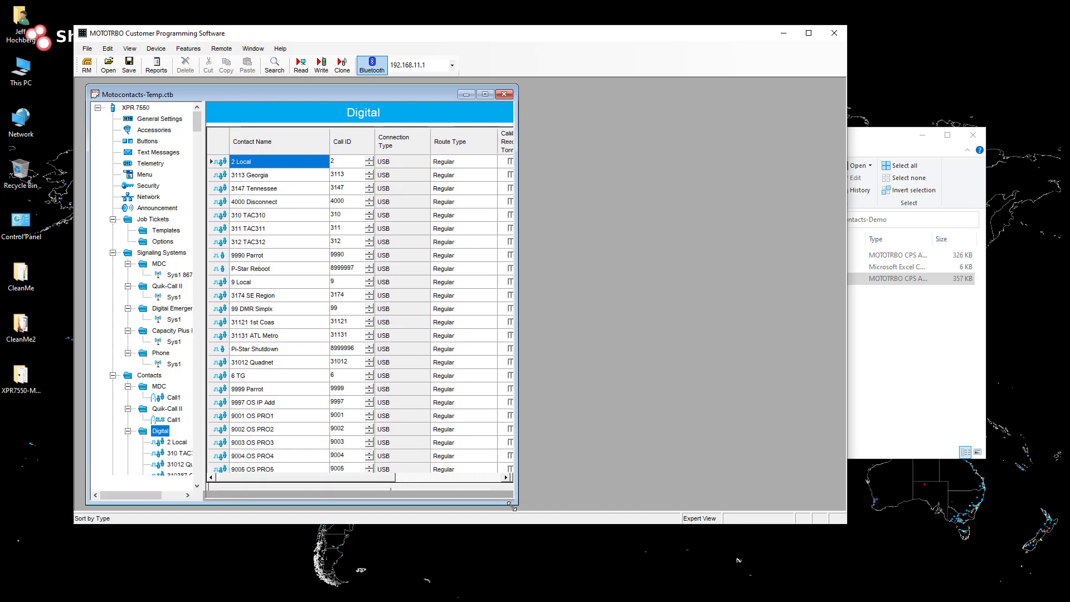
Cancel the Open dialog, then attempt writing Motocontacts-Temp to the radio
{"action": "left_click", "coordinate": [109, 65]}
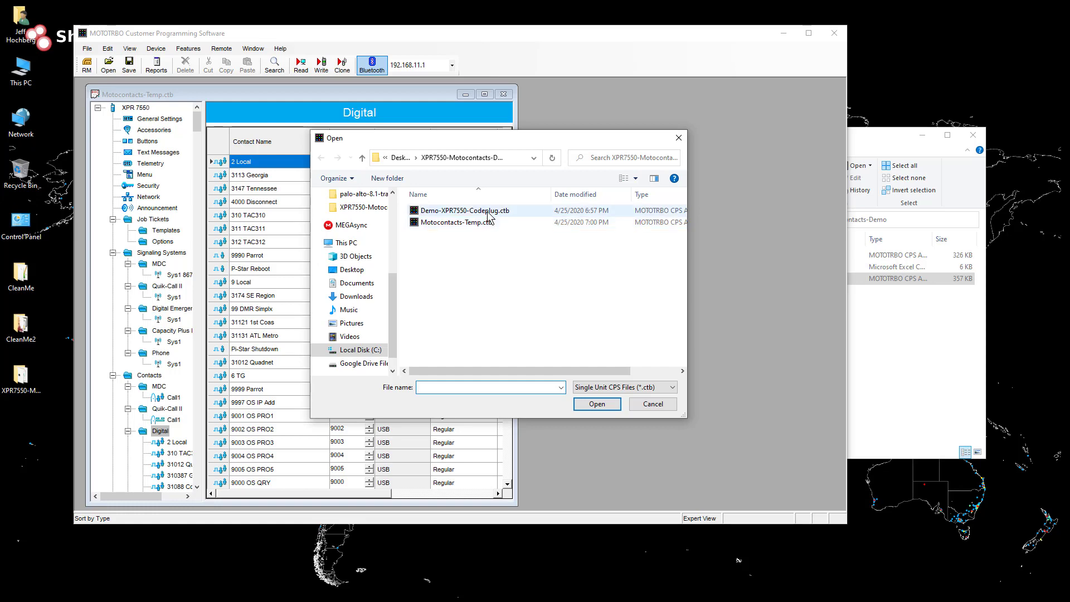
{"action": "left_click", "coordinate": [653, 405]}
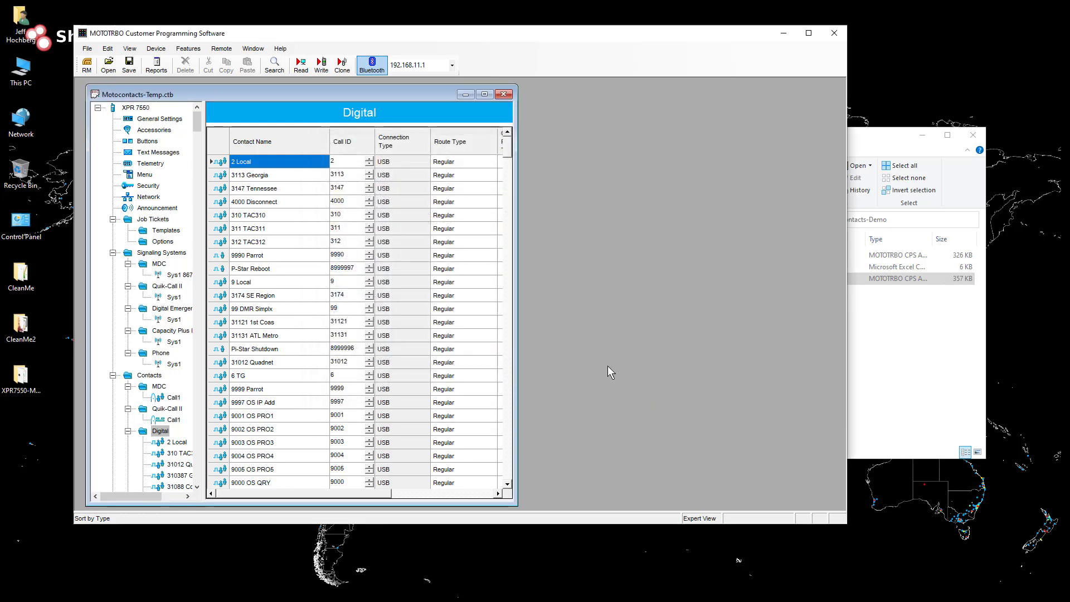
{"action": "left_click", "coordinate": [327, 67]}
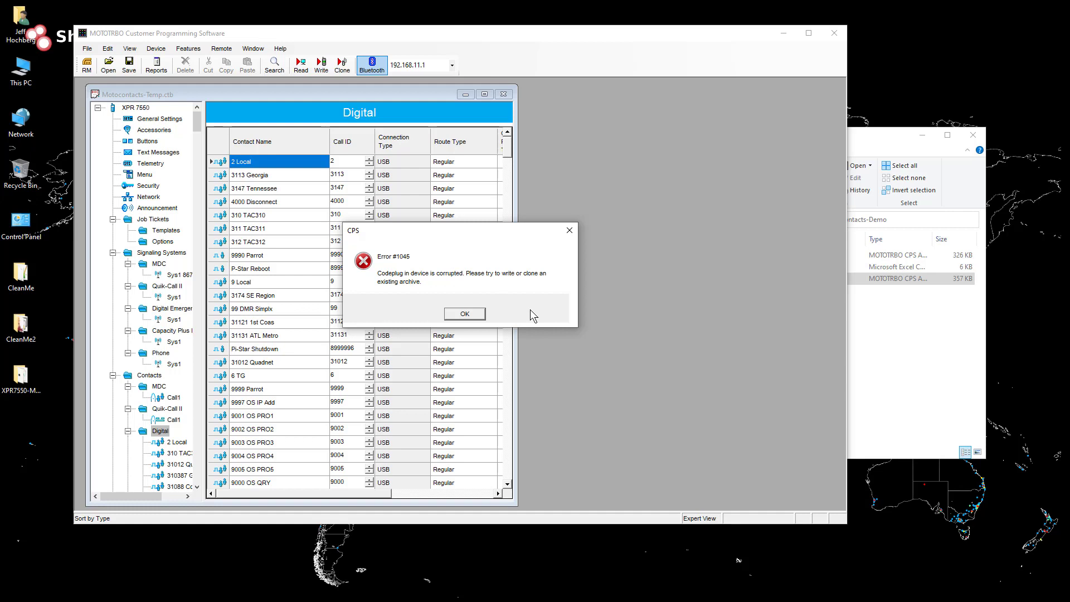
Dismiss the Error #1046 message, open Demo-XPR7550-Codeplug.ctb, and tile both codeplug windows
{"action": "left_click", "coordinate": [462, 315]}
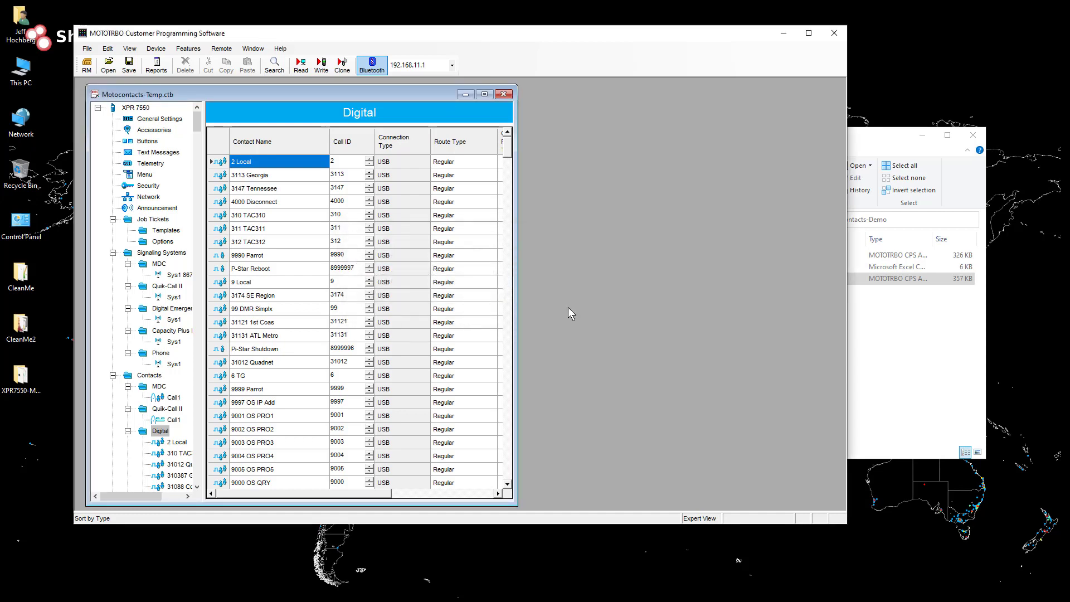
{"action": "left_click", "coordinate": [109, 65]}
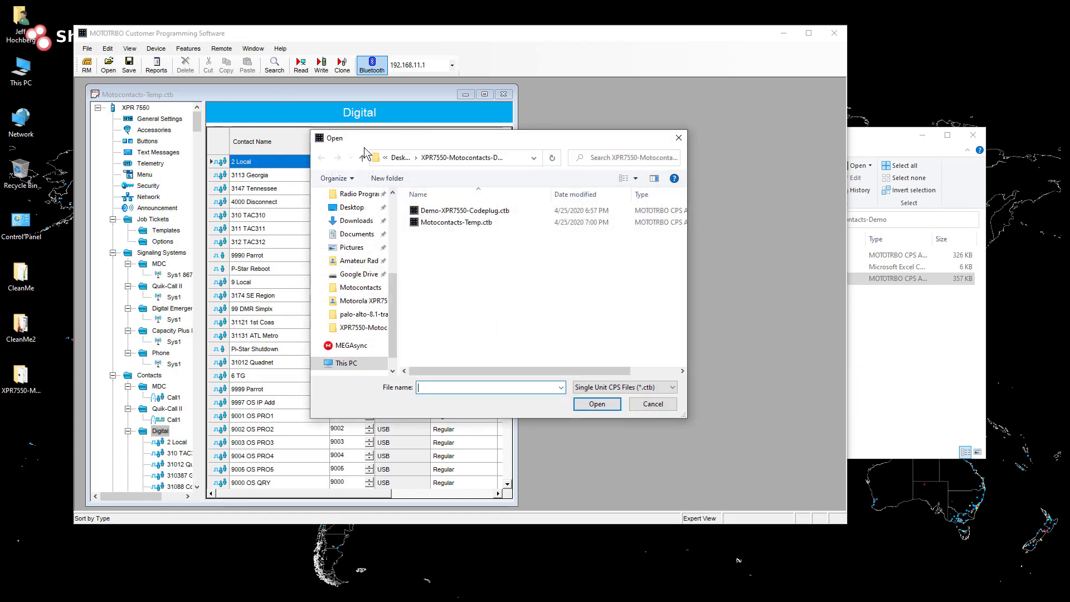
{"action": "double_click", "coordinate": [443, 212]}
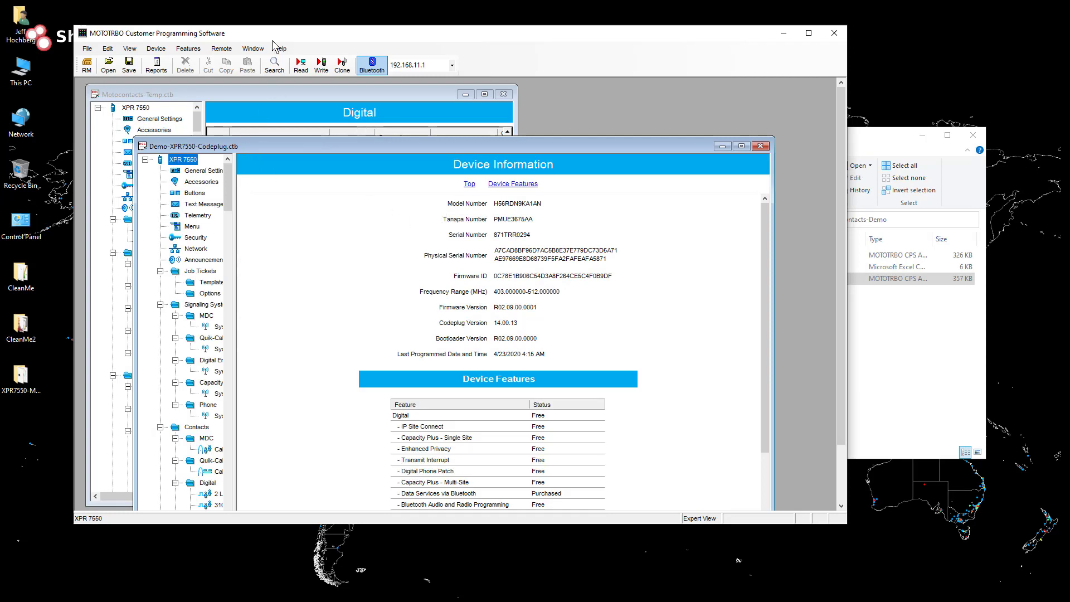
{"action": "left_click", "coordinate": [254, 48]}
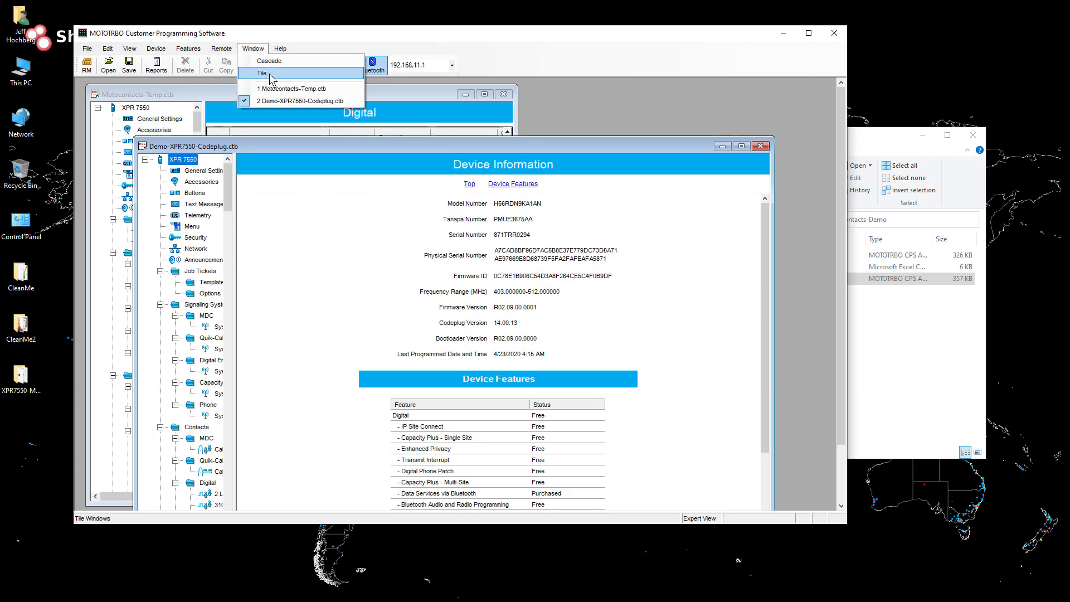
{"action": "left_click", "coordinate": [271, 75]}
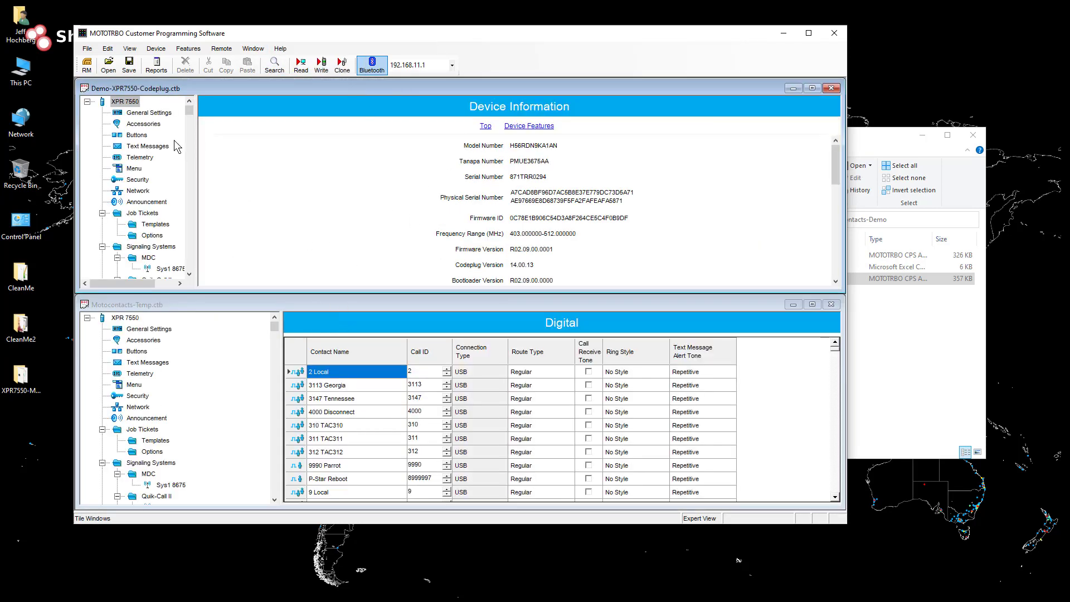
{"action": "left_click", "coordinate": [136, 310]}
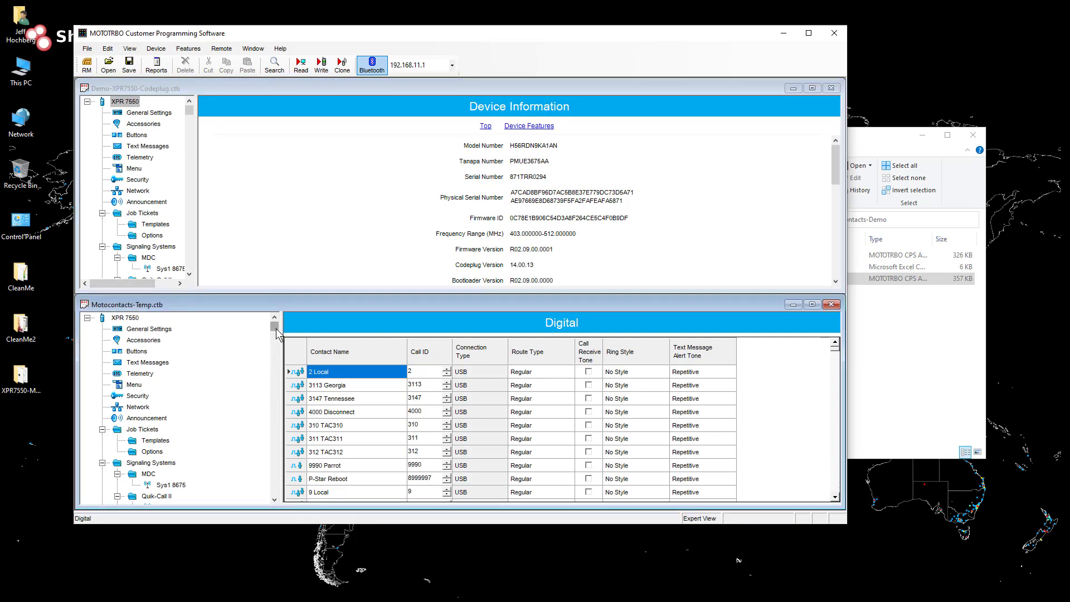
{"action": "left_click_drag", "start_coordinate": [276, 333], "coordinate": [276, 351]}
{"action": "left_click", "coordinate": [165, 388]}
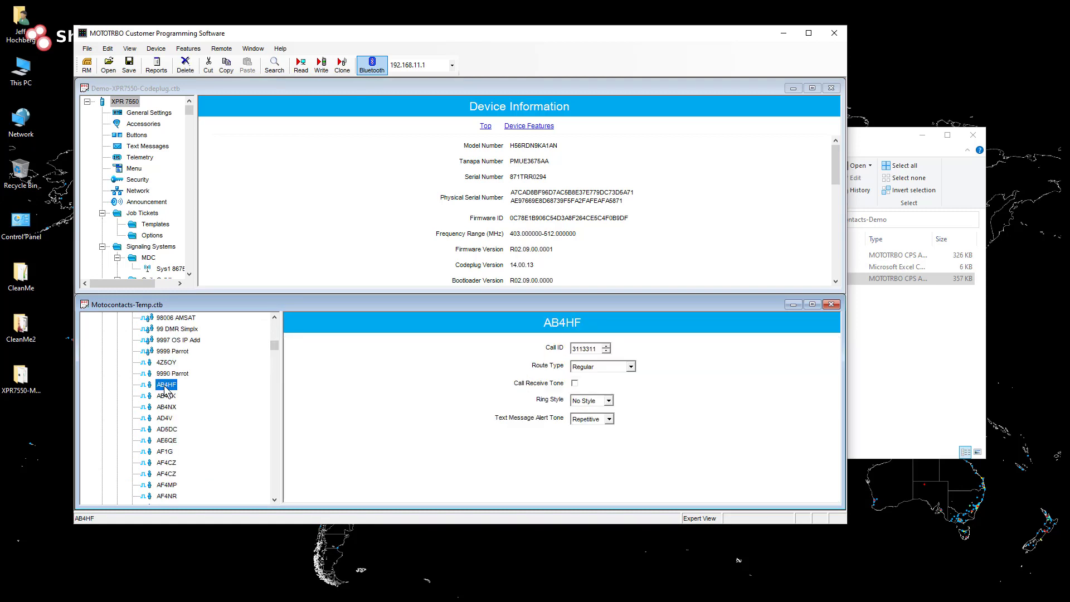
{"action": "left_click", "coordinate": [167, 362], "text": "ctrl"}
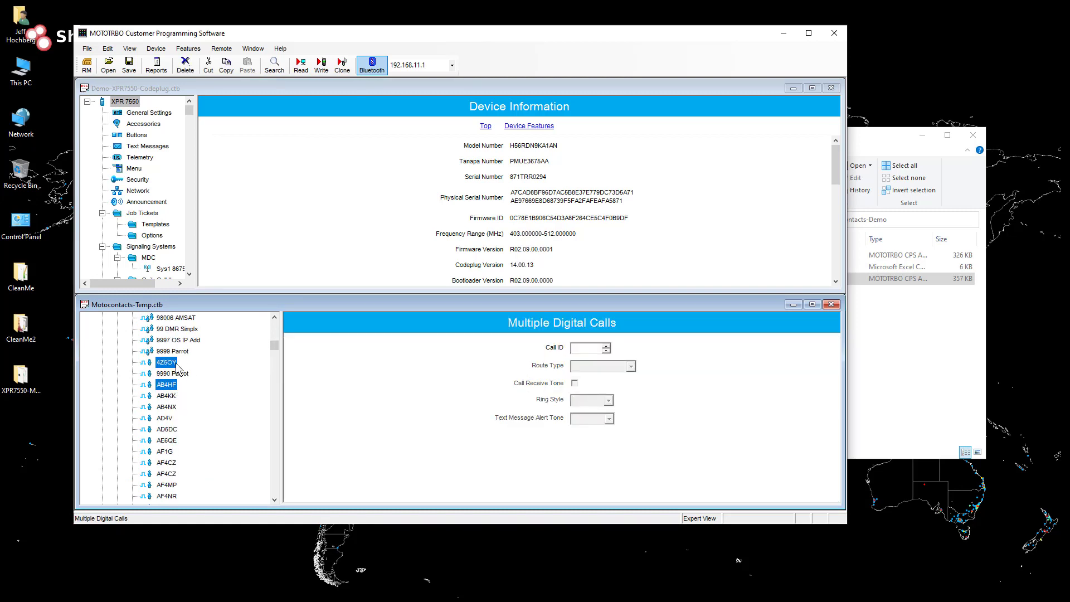
{"action": "left_click", "coordinate": [174, 363]}
{"action": "left_click", "coordinate": [172, 386]}
{"action": "scroll", "coordinate": [270, 483], "scroll_direction": "down", "scroll_amount": 10}
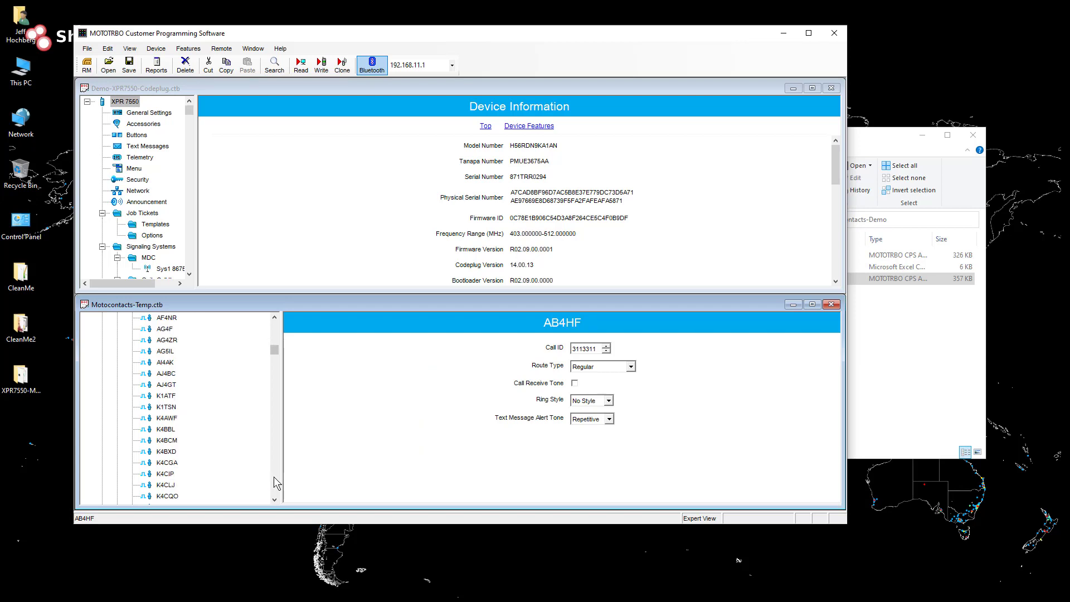
{"action": "scroll", "coordinate": [276, 479], "scroll_direction": "down", "scroll_amount": 10}
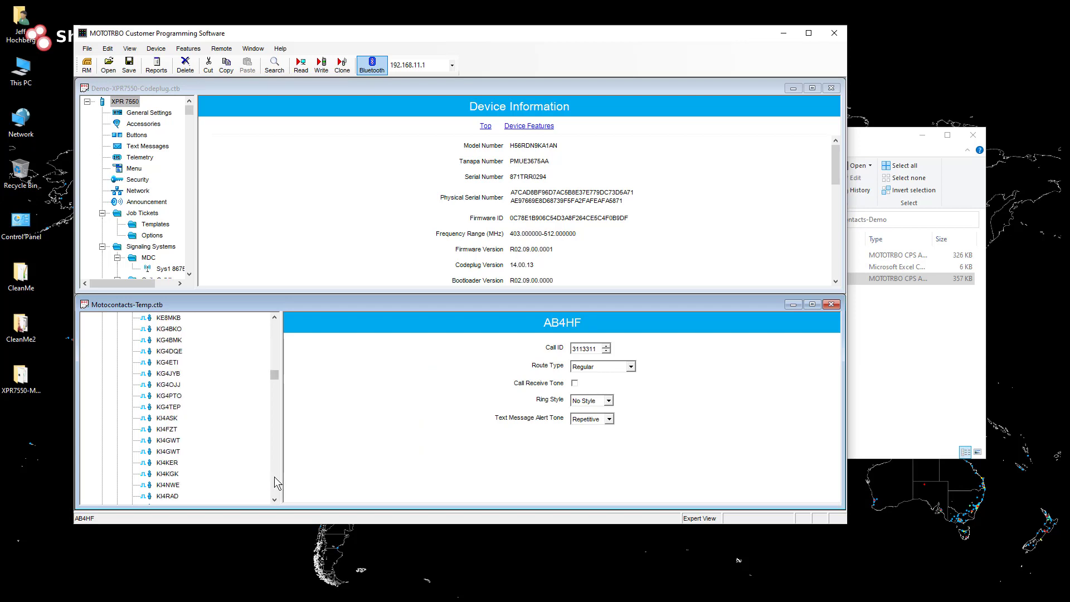
{"action": "scroll", "coordinate": [278, 482], "scroll_direction": "down", "scroll_amount": 10}
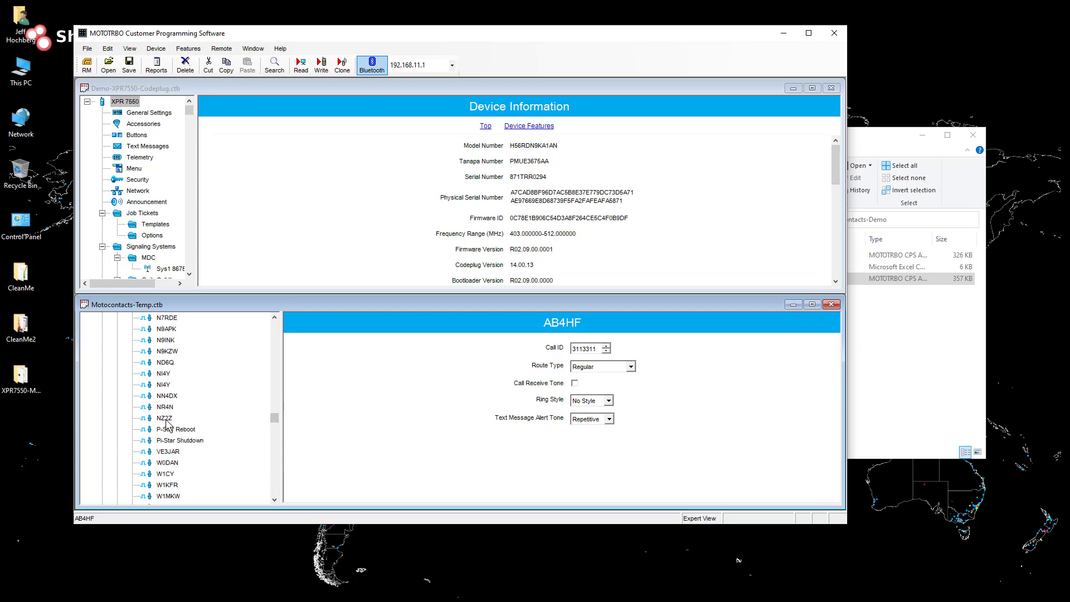
{"action": "left_click", "coordinate": [165, 419], "text": "shift"}
{"action": "right_click", "coordinate": [165, 368]}
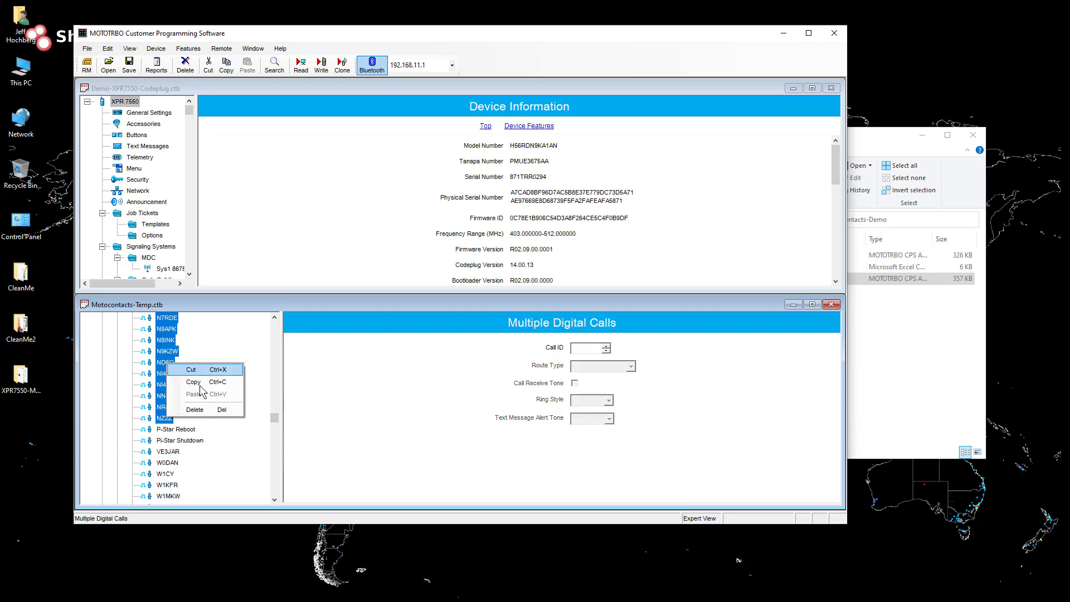
{"action": "left_click", "coordinate": [203, 380]}
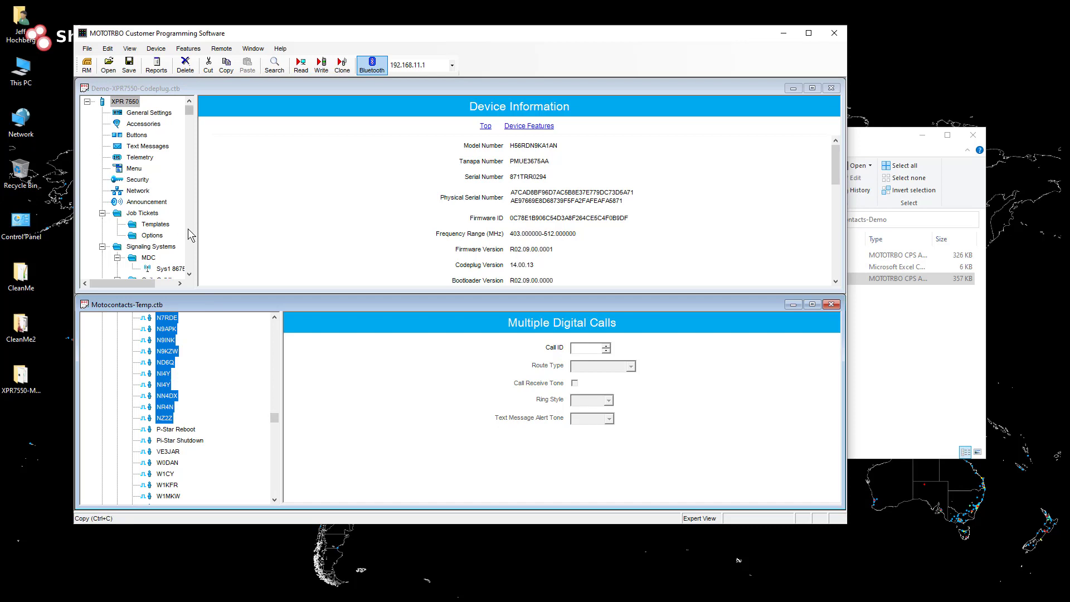
Paste the copied contacts into Demo-XPR7550's Digital contacts
{"action": "left_click", "coordinate": [189, 274]}
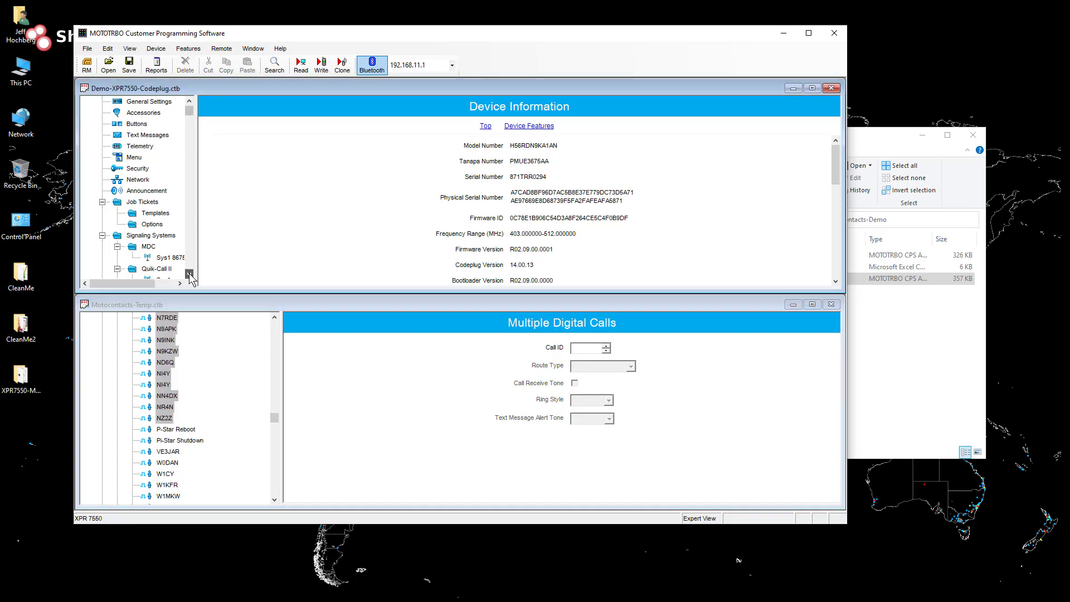
{"action": "left_click", "coordinate": [189, 274]}
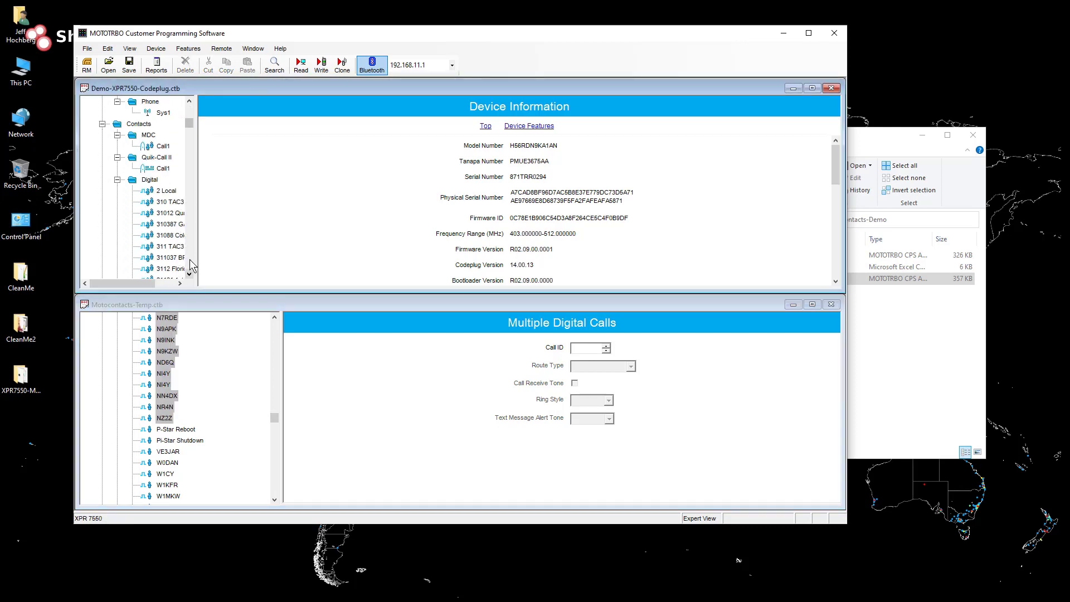
{"action": "left_click", "coordinate": [150, 180]}
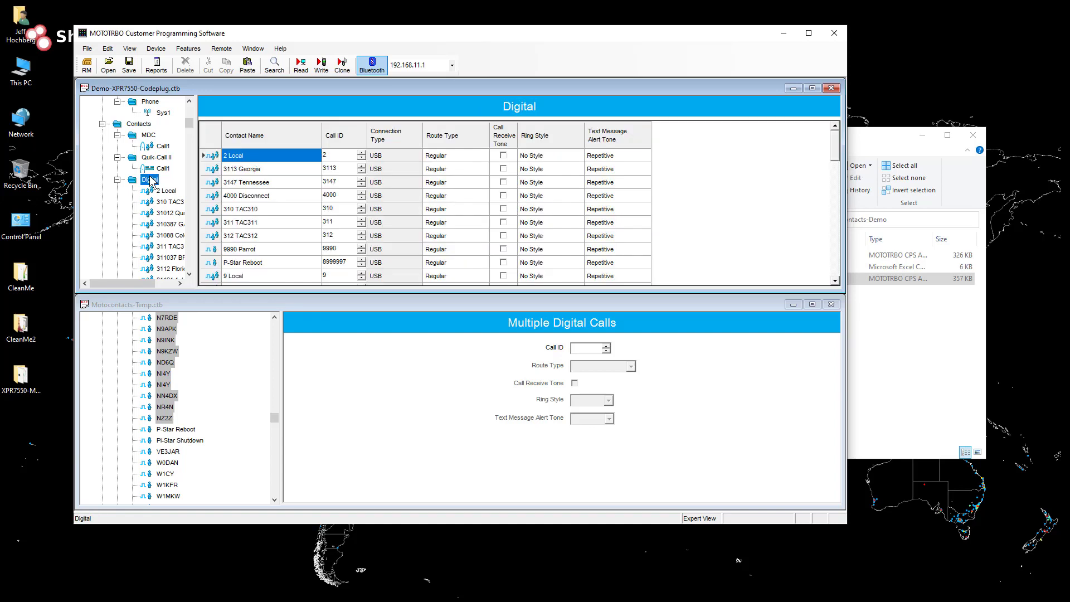
{"action": "right_click", "coordinate": [149, 180]}
{"action": "left_click", "coordinate": [189, 222]}
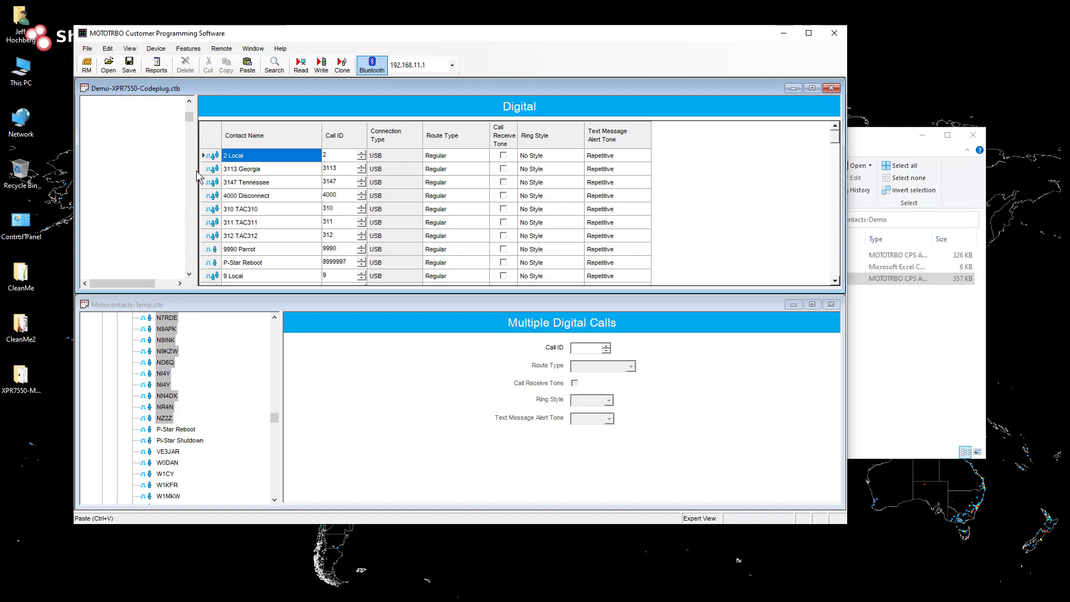
{"action": "left_click", "coordinate": [252, 305]}
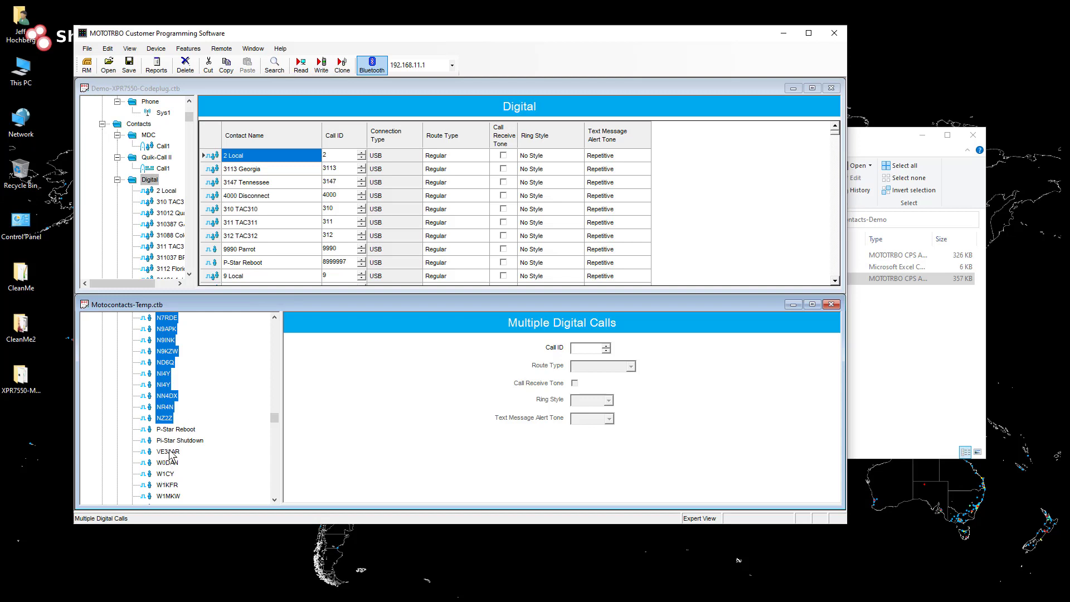
{"action": "left_click", "coordinate": [170, 452]}
{"action": "scroll", "coordinate": [276, 479], "scroll_direction": "down", "scroll_amount": 10}
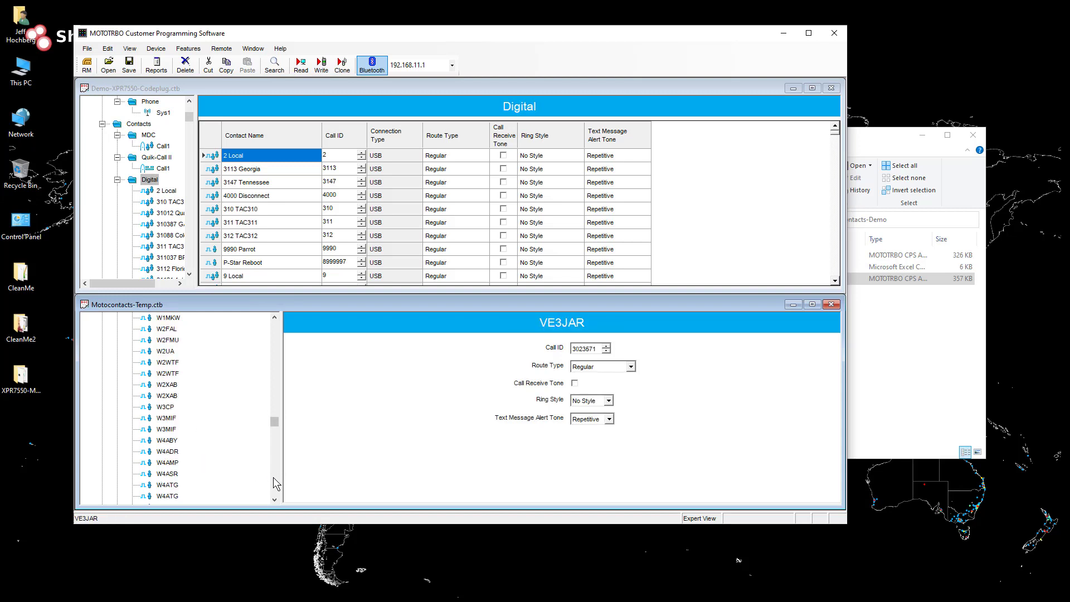
{"action": "scroll", "coordinate": [275, 482], "scroll_direction": "down", "scroll_amount": 5}
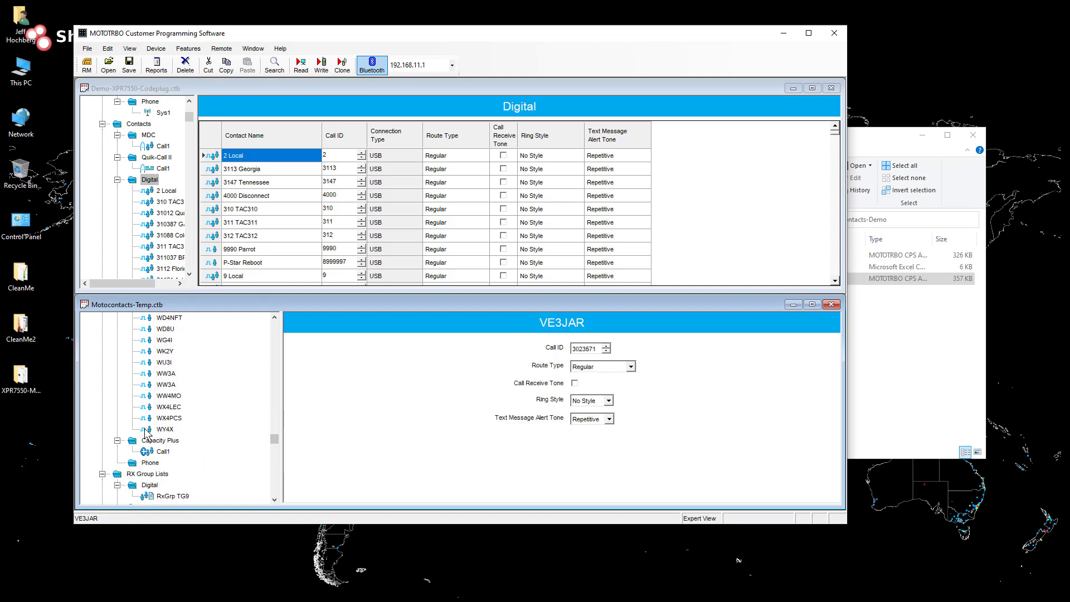
{"action": "left_click", "coordinate": [167, 429], "text": "shift"}
{"action": "right_click", "coordinate": [169, 384]}
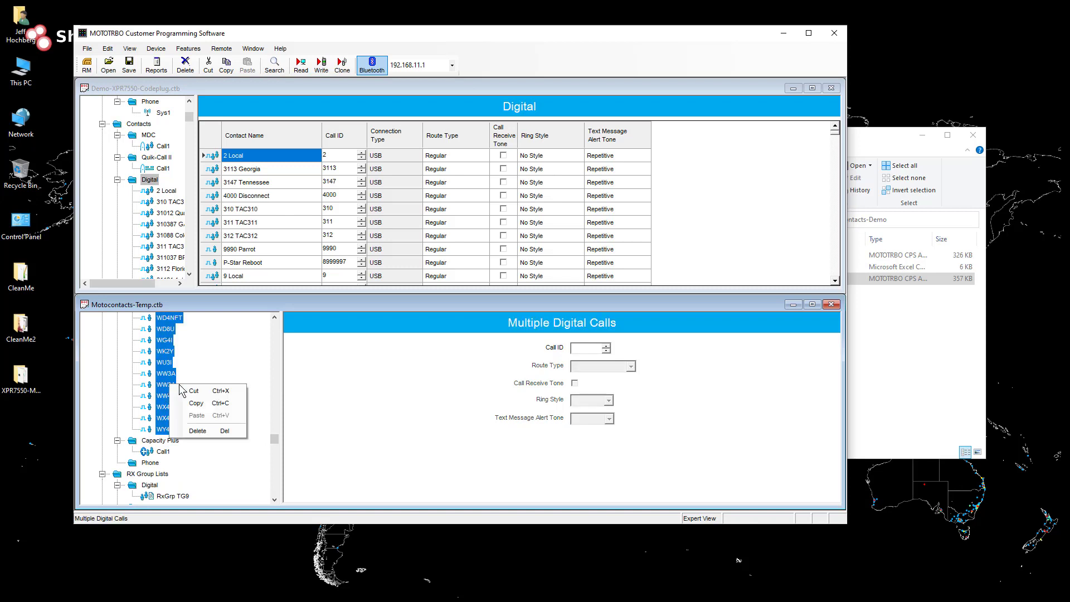
{"action": "left_click", "coordinate": [199, 404]}
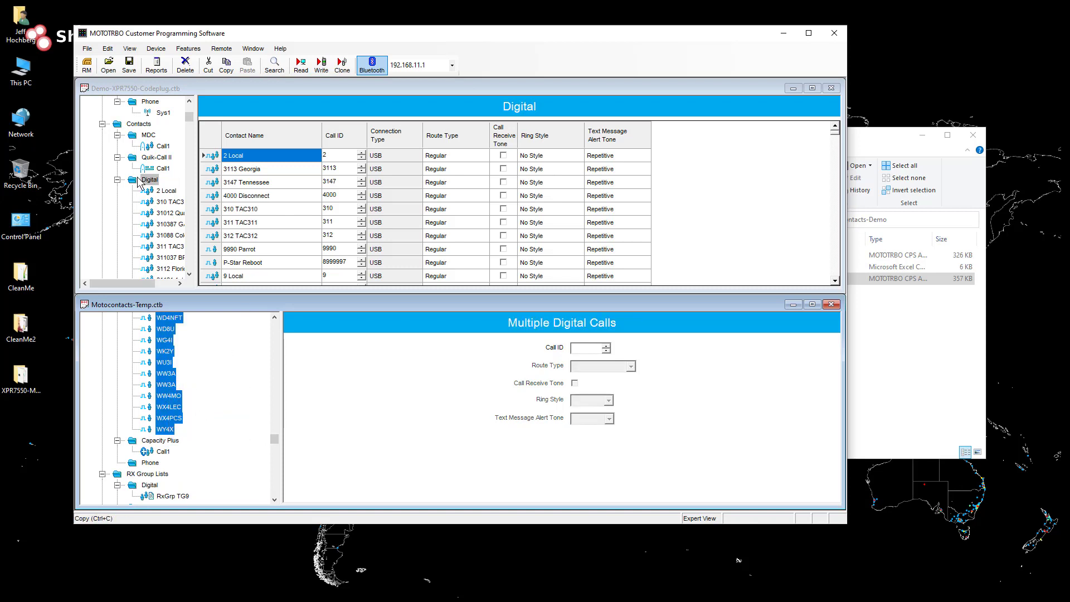
Paste this second batch into Demo-XPR7550's Digital contacts
{"action": "left_click", "coordinate": [162, 168]}
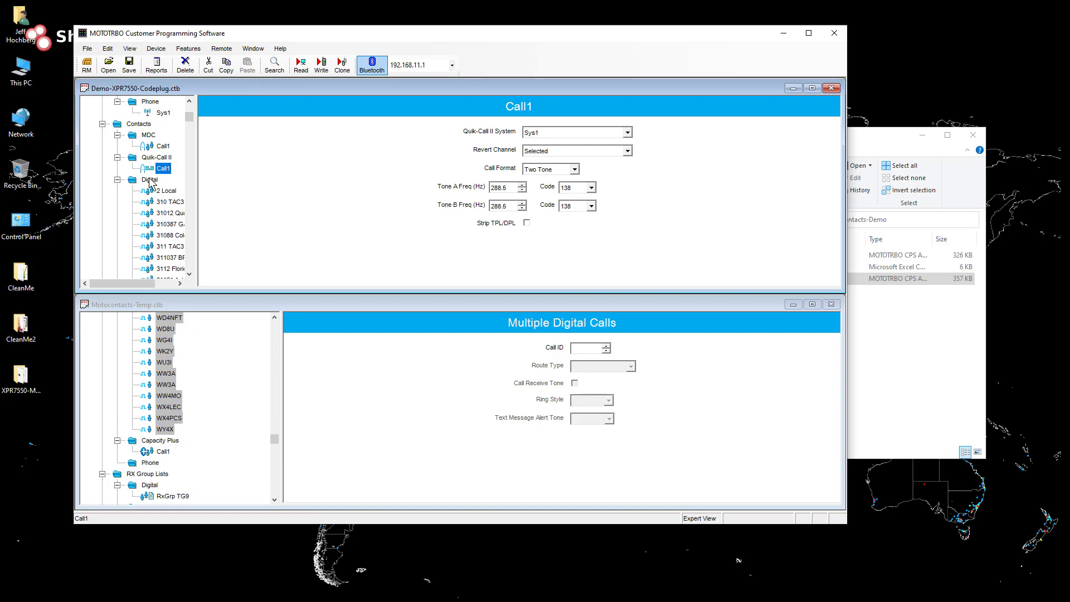
{"action": "left_click", "coordinate": [149, 180]}
{"action": "right_click", "coordinate": [149, 180]}
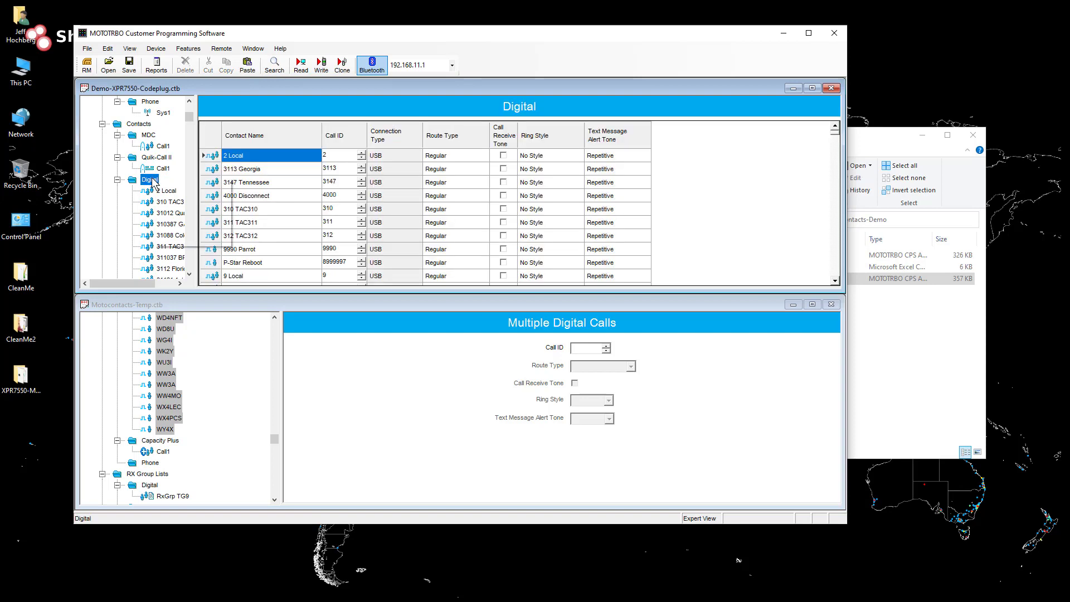
{"action": "left_click", "coordinate": [199, 224]}
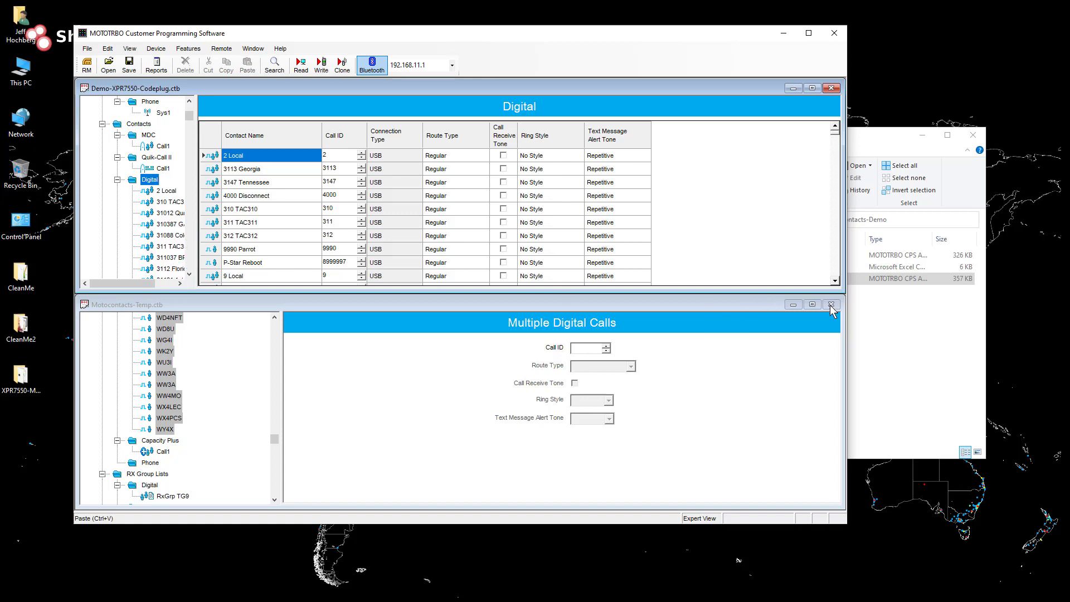
Close Motocontacts-Temp without saving its changes
{"action": "left_click", "coordinate": [690, 303]}
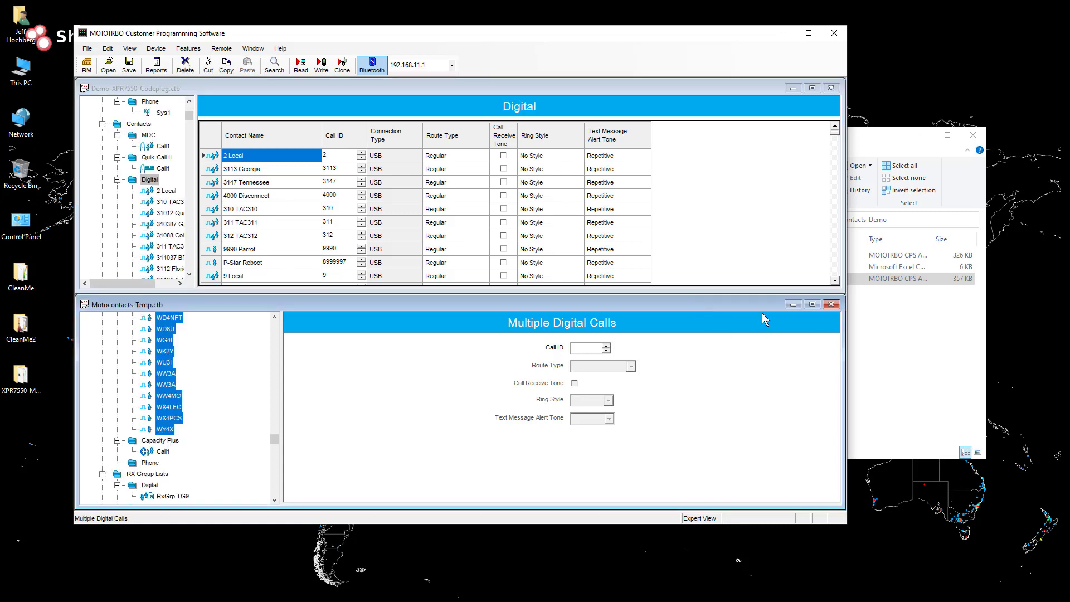
{"action": "left_click", "coordinate": [833, 305]}
{"action": "left_click", "coordinate": [463, 431]}
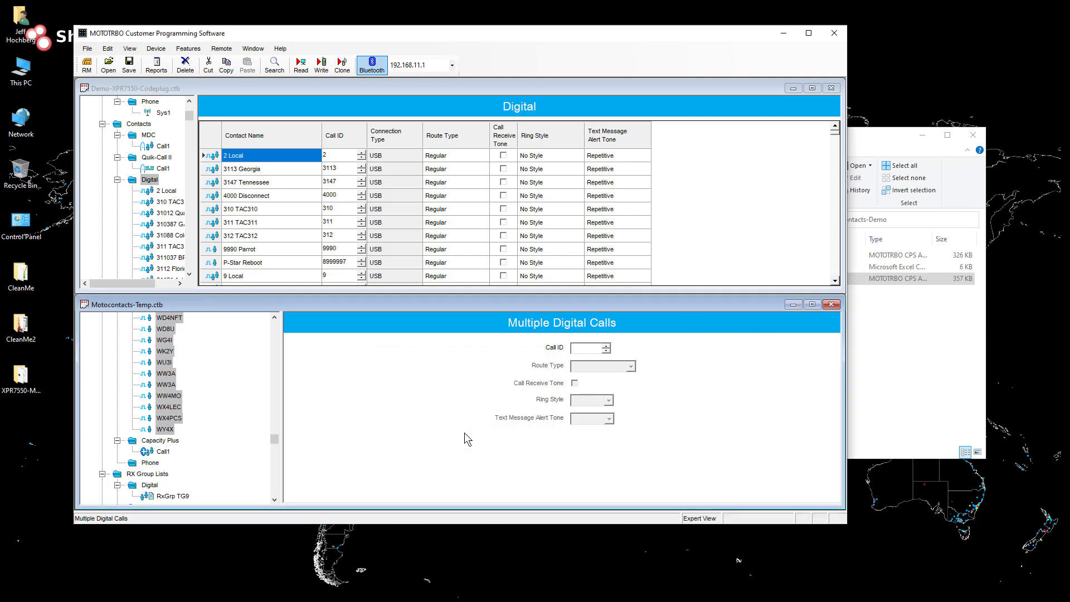
Maximize Demo-XPR7550, widen the tree, and sort its Digital contacts By Type
{"action": "left_click", "coordinate": [811, 89]}
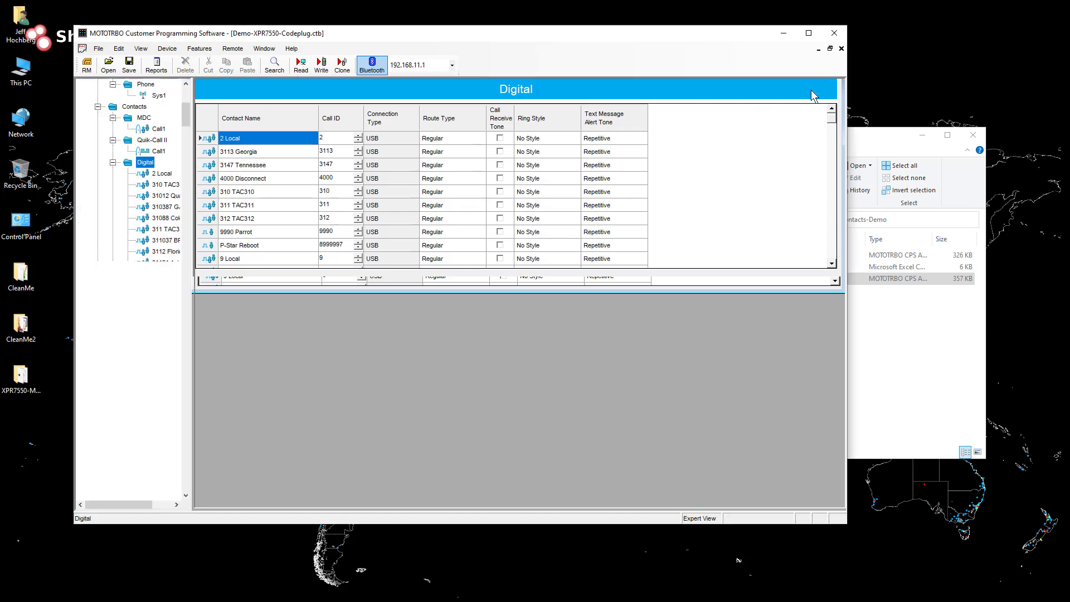
{"action": "left_click_drag", "start_coordinate": [194, 342], "coordinate": [285, 354]}
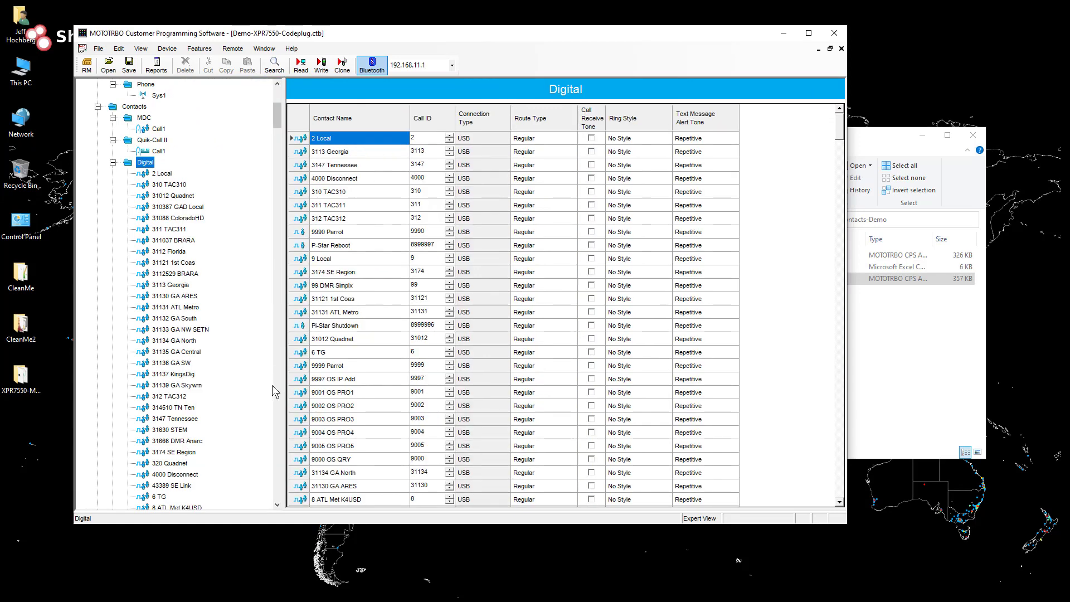
{"action": "right_click", "coordinate": [144, 162]}
{"action": "mouse_move", "coordinate": [173, 219]}
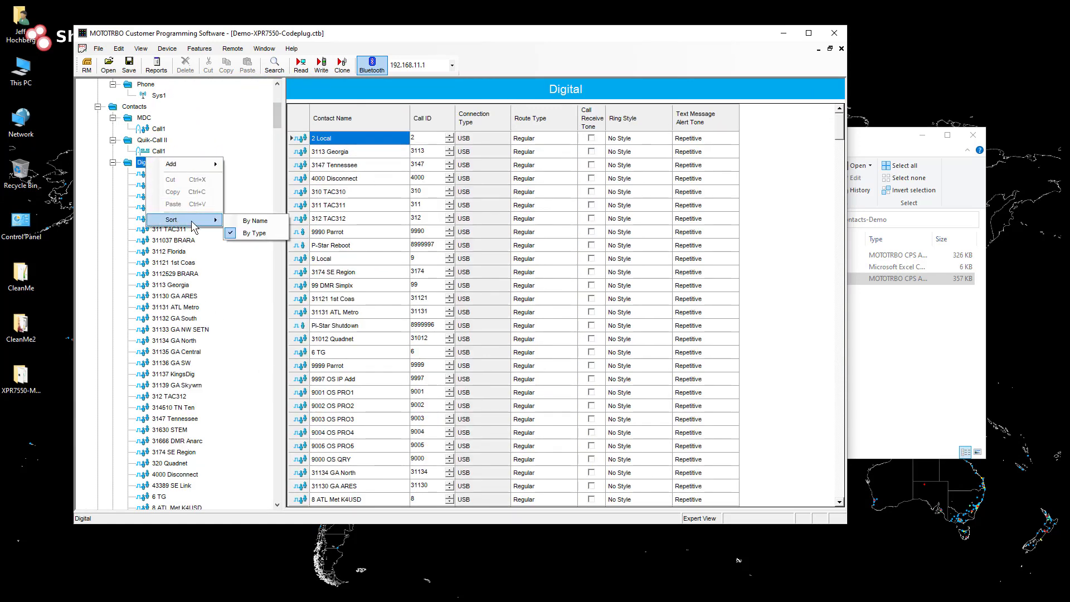
{"action": "left_click", "coordinate": [252, 233]}
{"action": "scroll", "coordinate": [282, 367], "scroll_direction": "down", "scroll_amount": 20}
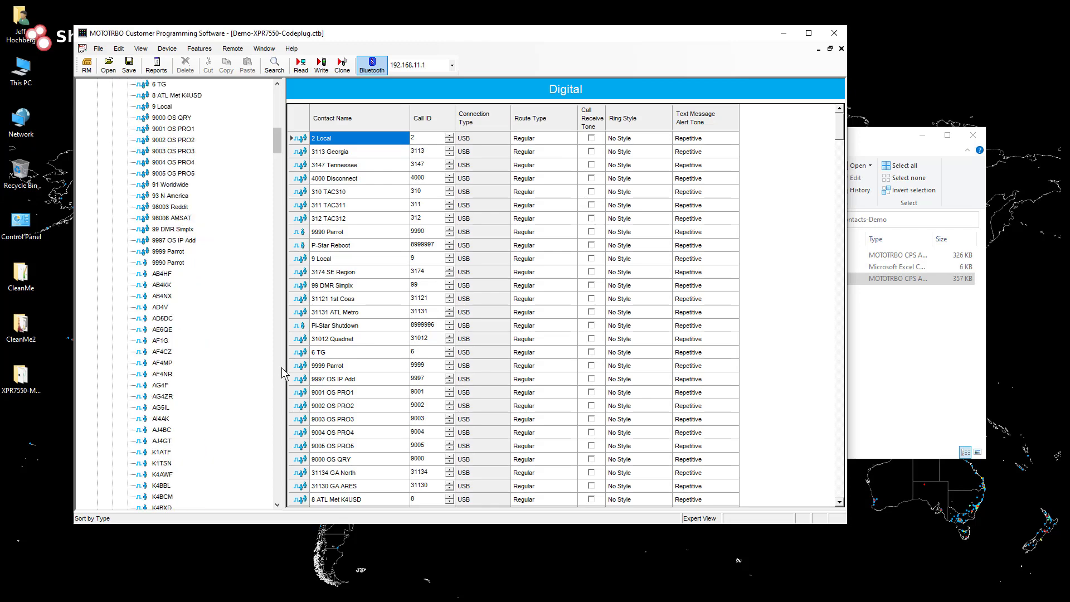
{"action": "scroll", "coordinate": [282, 367], "scroll_direction": "down", "scroll_amount": 20}
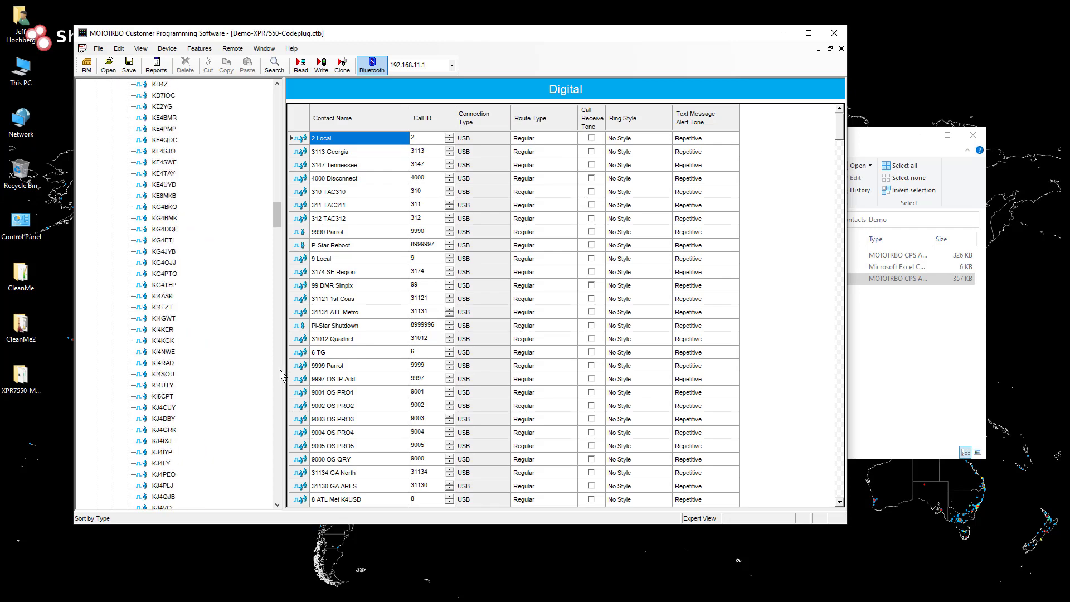
{"action": "scroll", "coordinate": [279, 369], "scroll_direction": "down", "scroll_amount": 20}
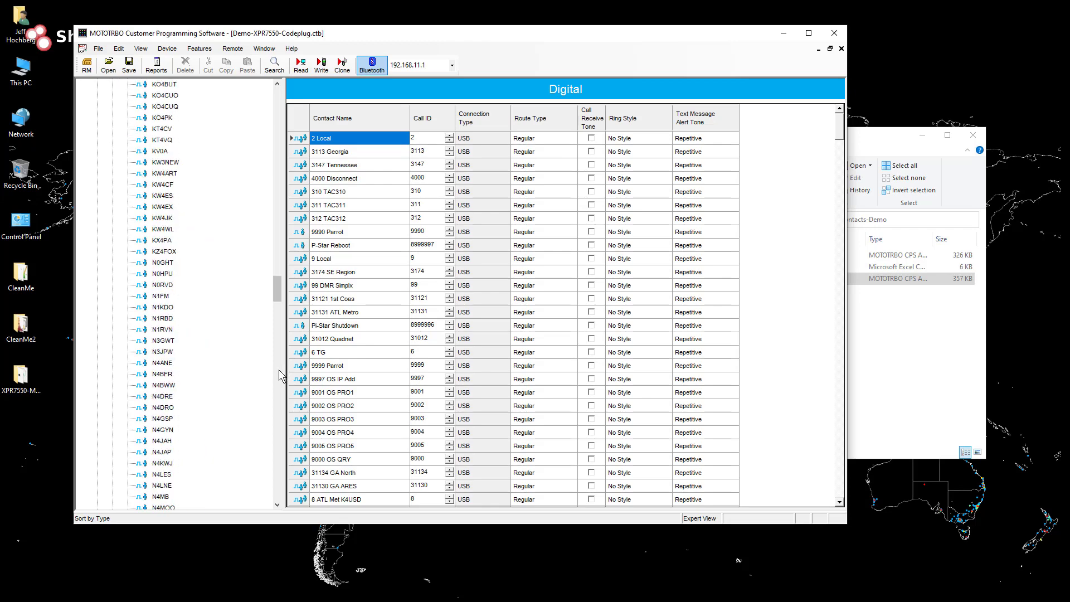
{"action": "left_click_drag", "start_coordinate": [278, 369], "coordinate": [280, 109]}
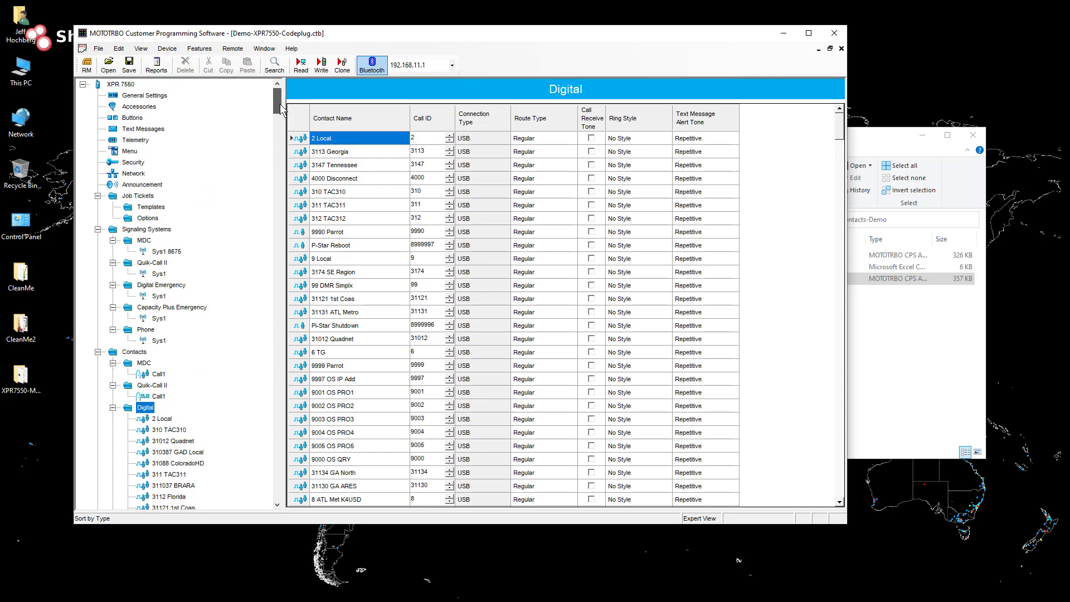
Save Demo-XPR7550-Codeplug.ctb and write it to the XPR 7550 radio
{"action": "left_click", "coordinate": [129, 64]}
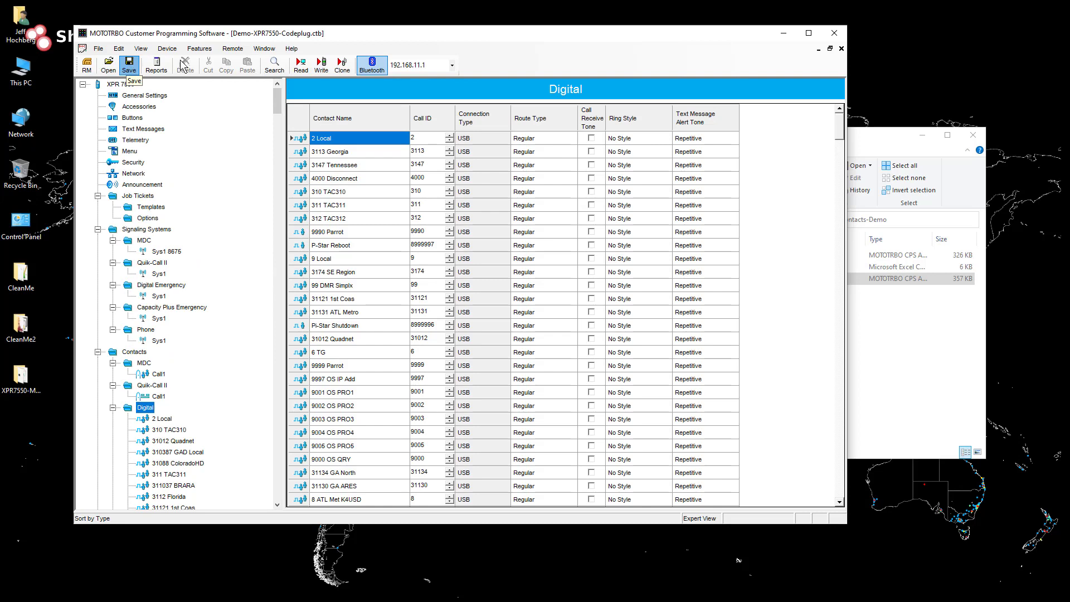
{"action": "left_click", "coordinate": [322, 67]}
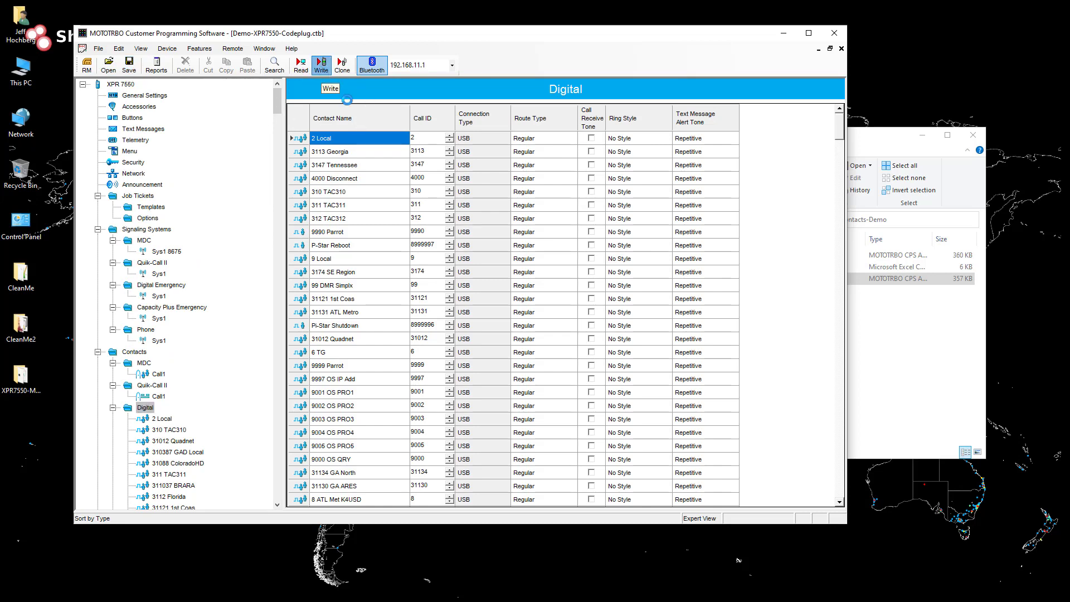